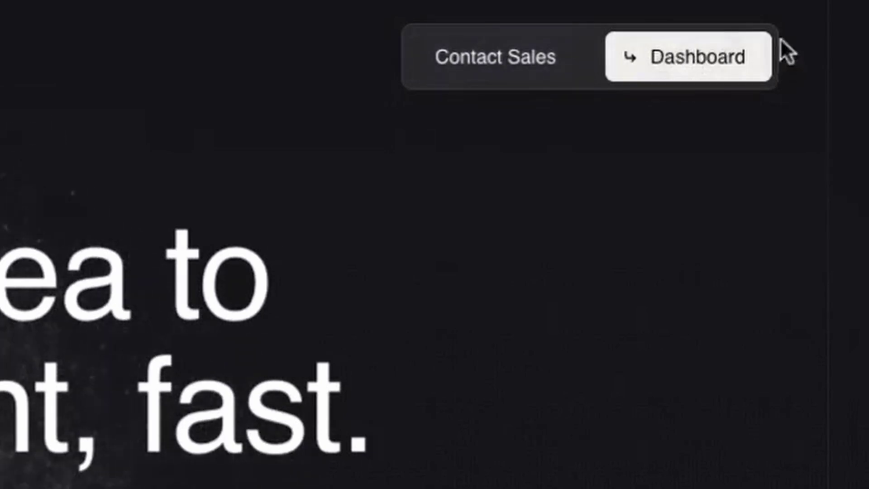
Add Apple, Microsoft and NVIDIA to the dashboard portfolio.
left_click(726, 68)
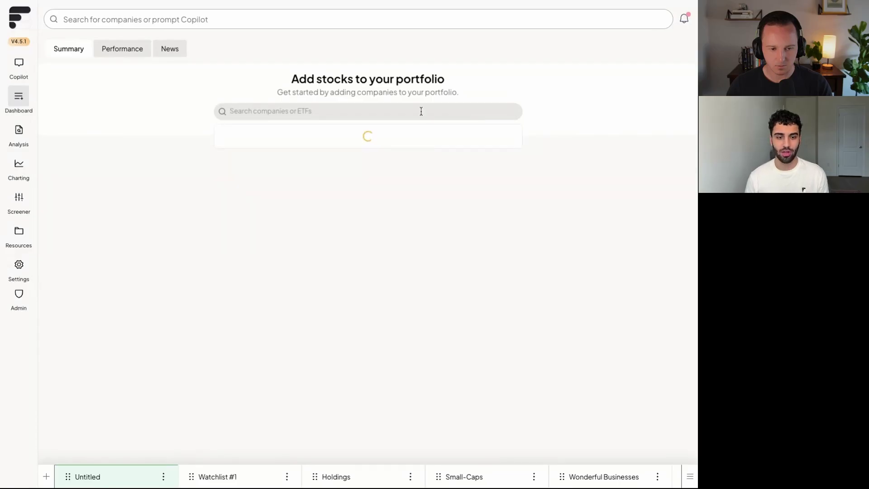
left_click(397, 131)
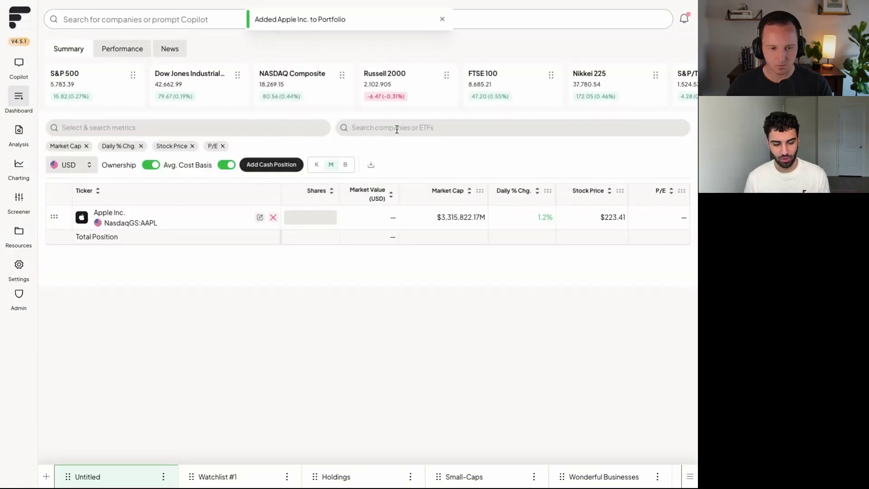
left_click(397, 130)
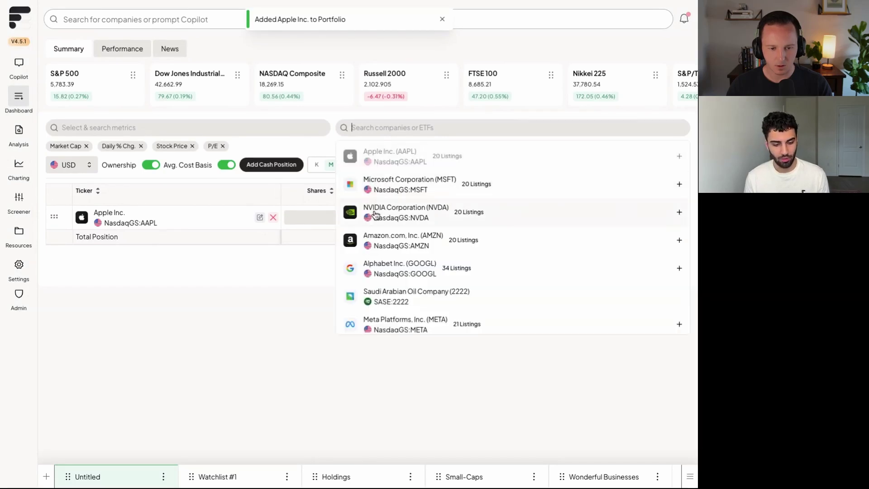
left_click(380, 212)
left_click(400, 190)
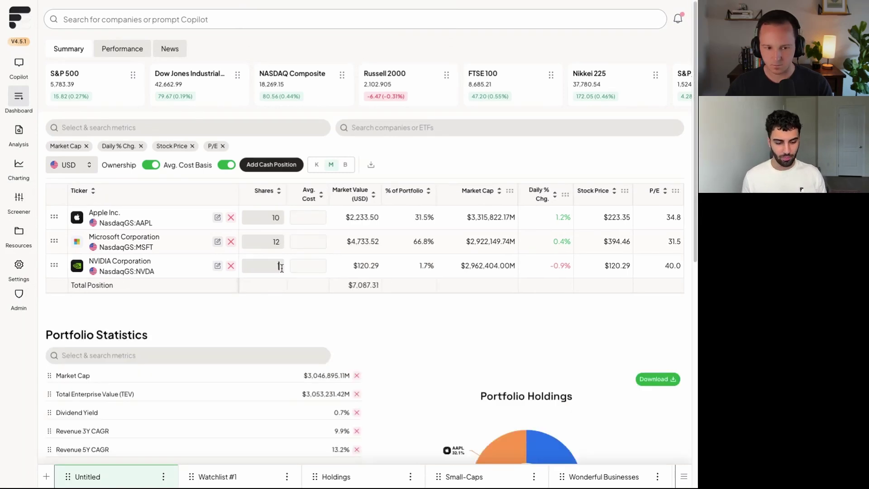
Enter 10, 12 and 14 shares at average costs of 100, 150 and 50.
type("4")
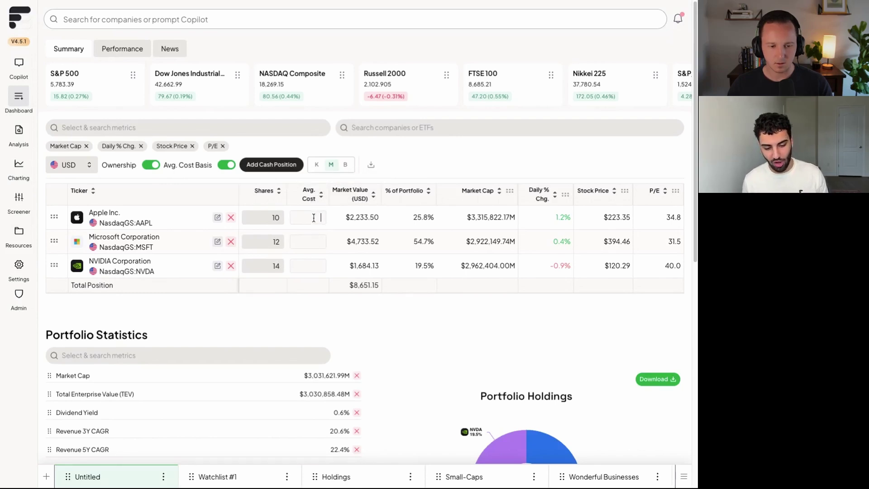
type("100")
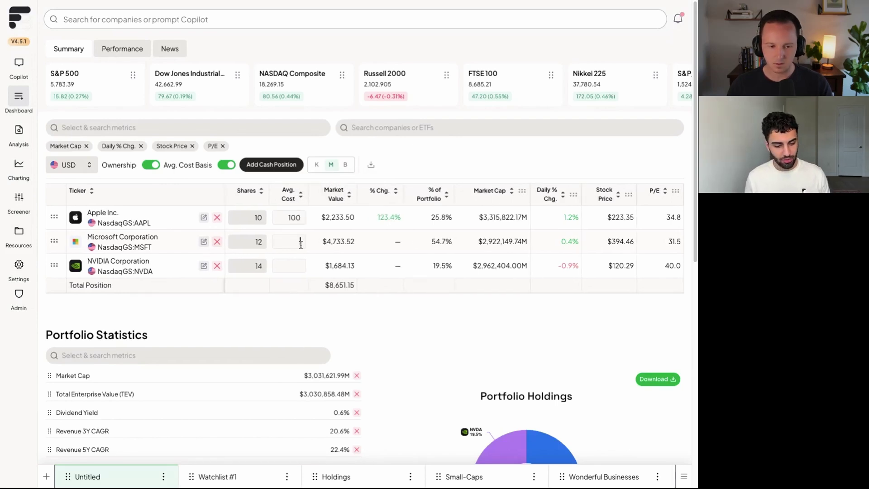
left_click(301, 243)
type("150")
left_click(289, 265)
type("50")
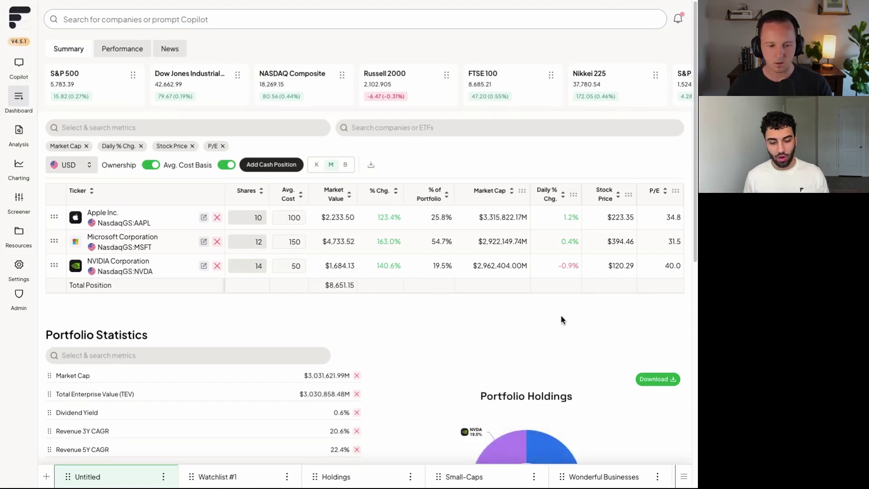
Add a Forward EV/EBIT column and hide the Avg. Cost Basis and Ownership columns.
left_click(226, 128)
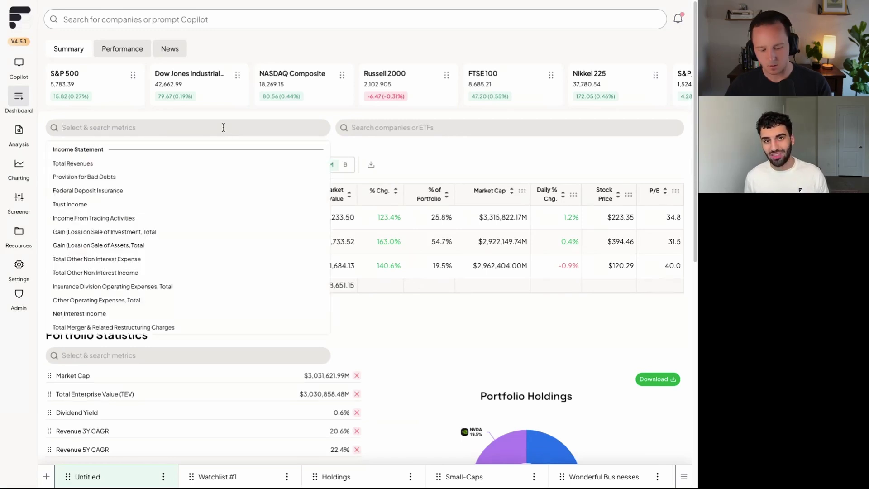
type("EV/EB")
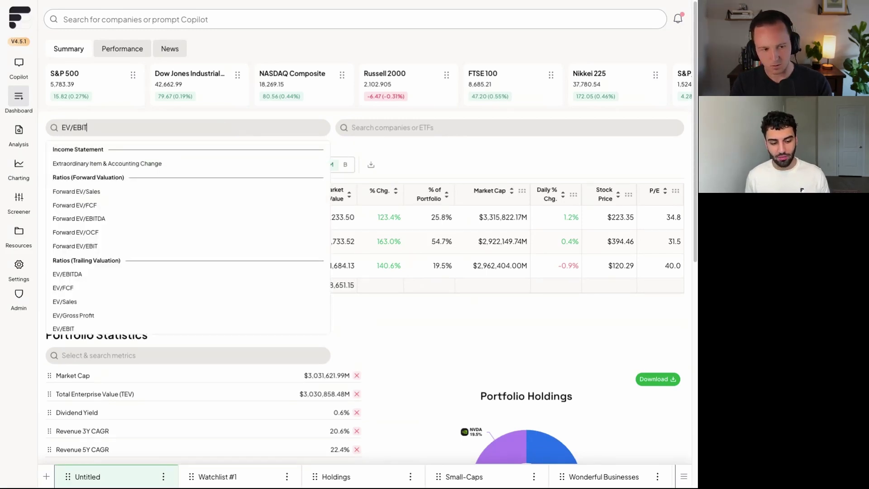
type("IT")
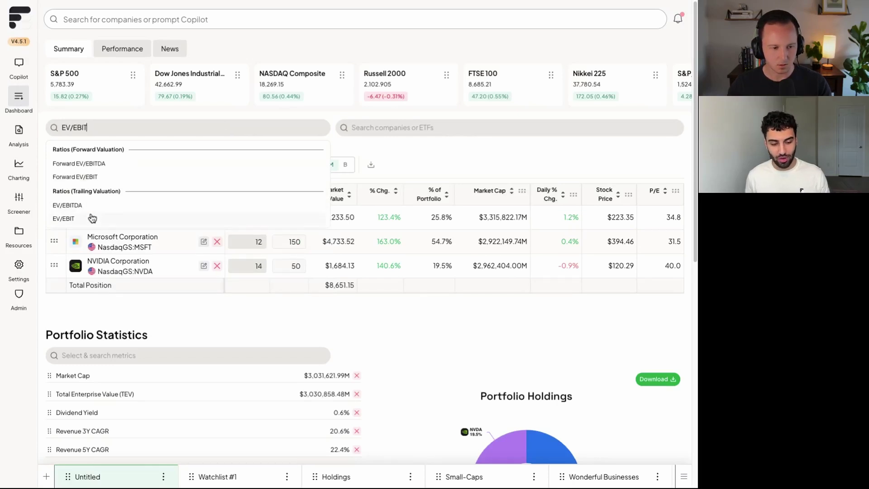
left_click(102, 178)
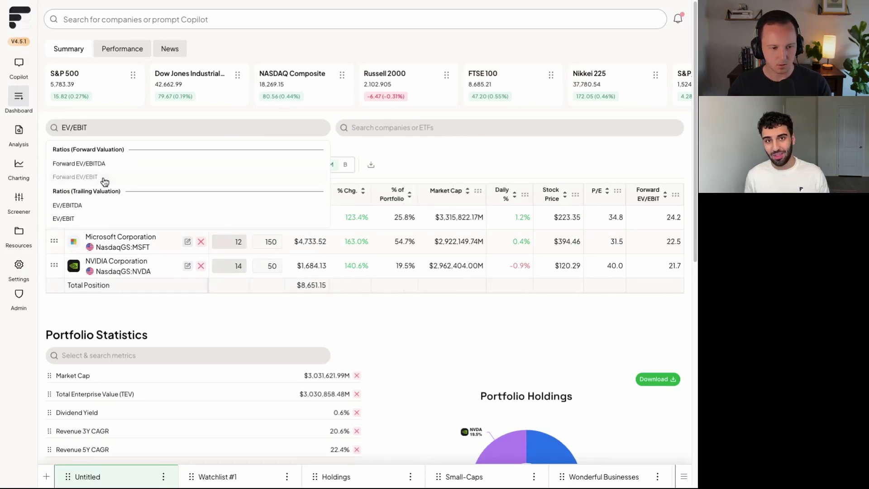
left_click(624, 159)
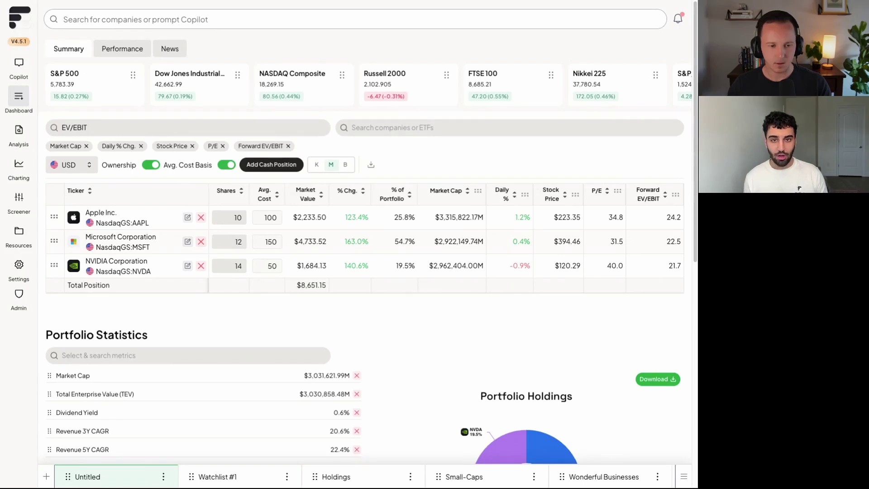
left_click(226, 165)
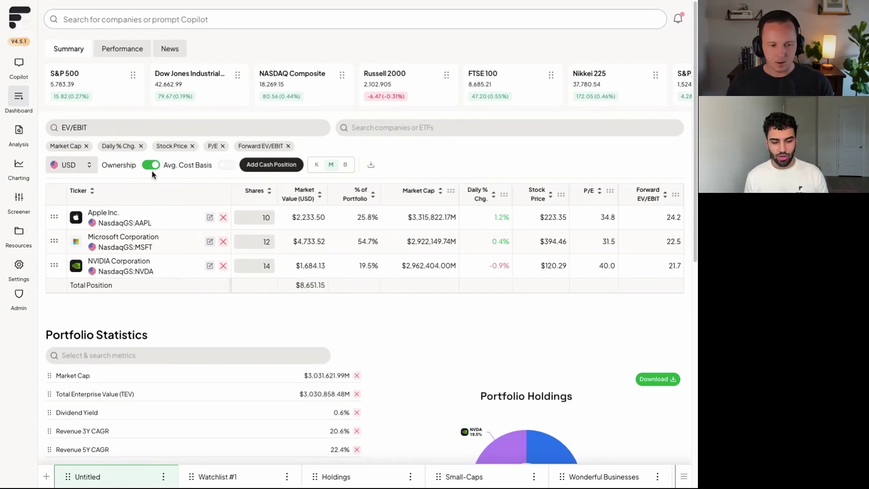
left_click(151, 165)
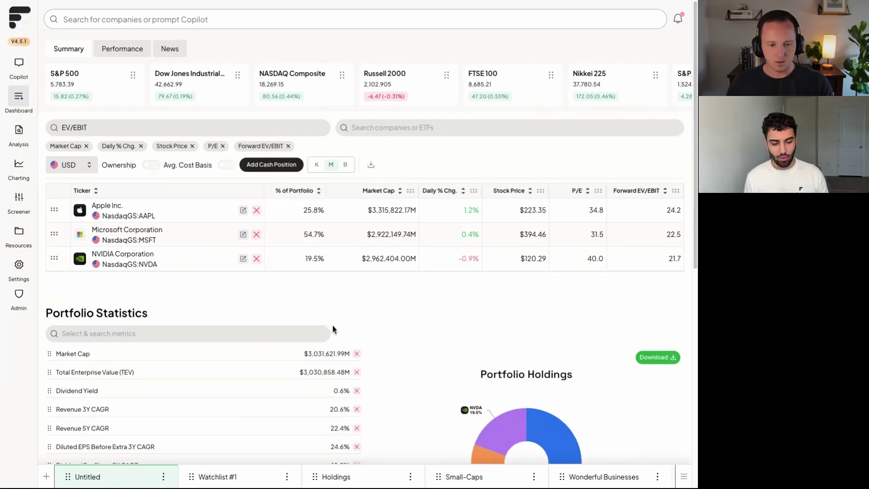
Add a 5,000 EUR cash position to the portfolio.
left_click(280, 173)
left_click(84, 278)
type("5000")
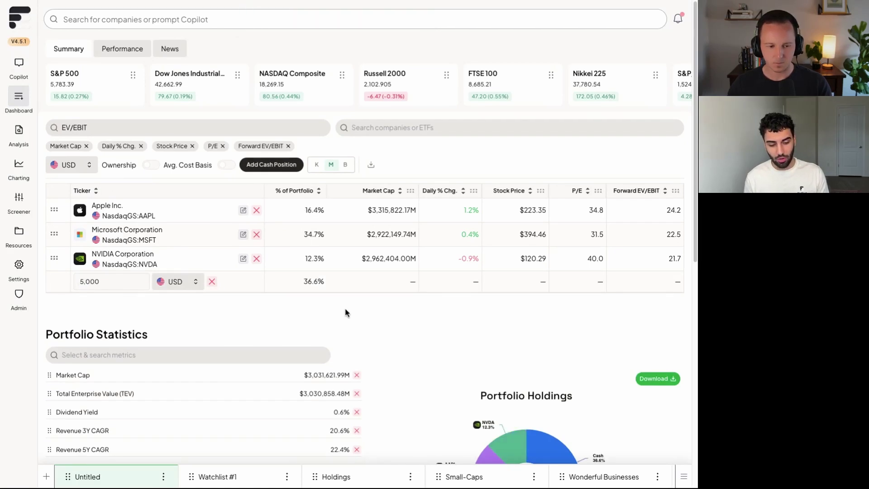
type("e")
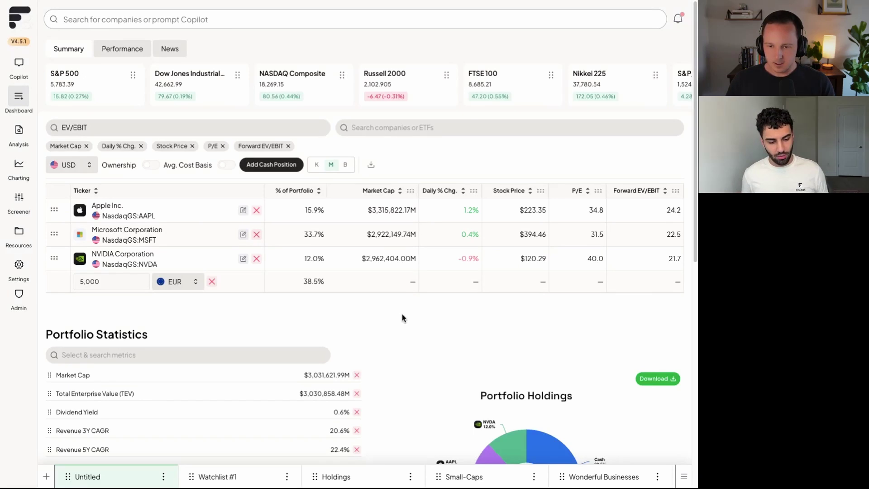
scroll(665, 107, "down", 5)
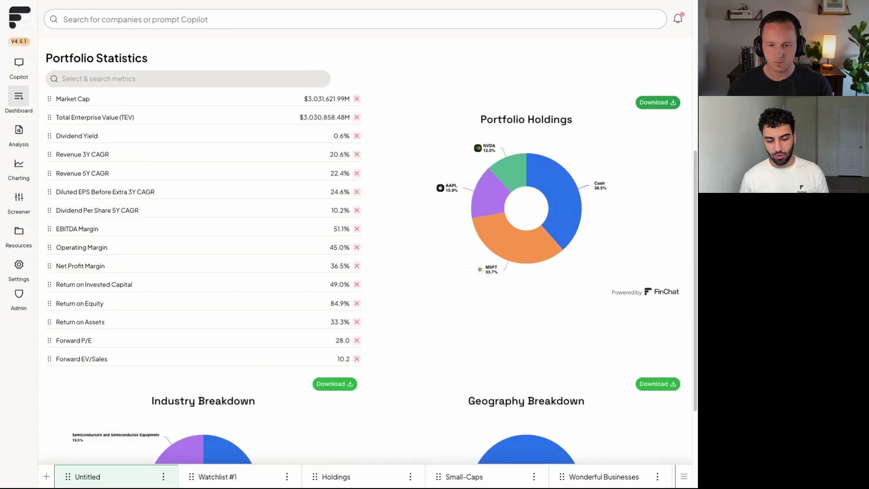
left_click(657, 102)
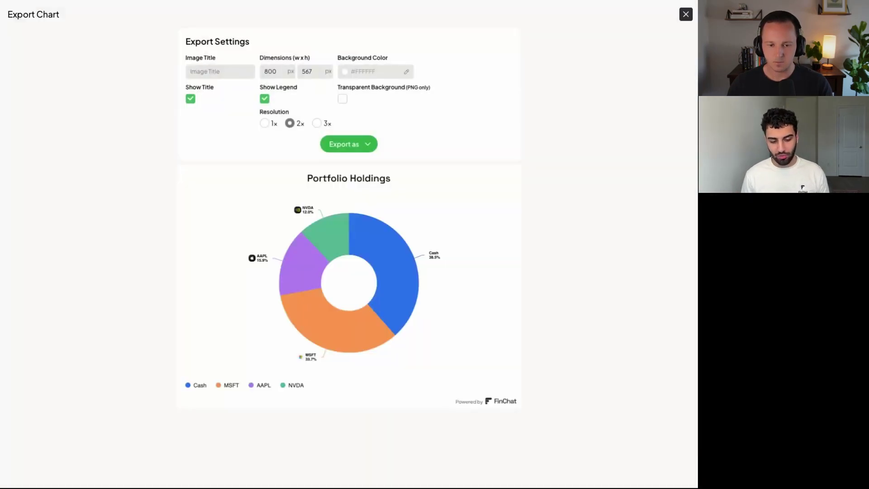
left_click(222, 69)
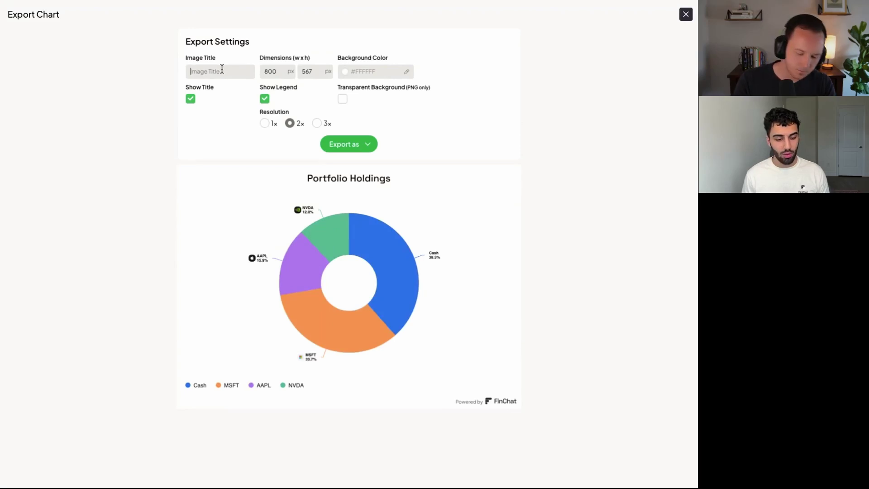
type("Latest Holdings")
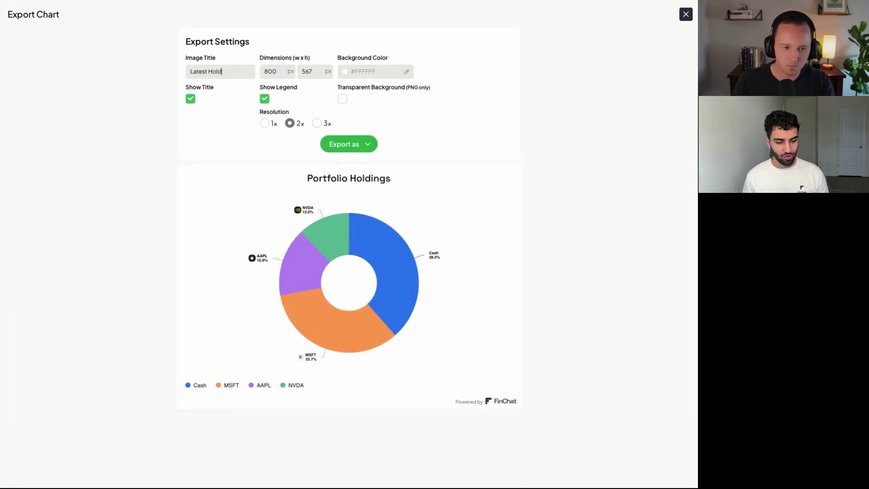
left_click(349, 144)
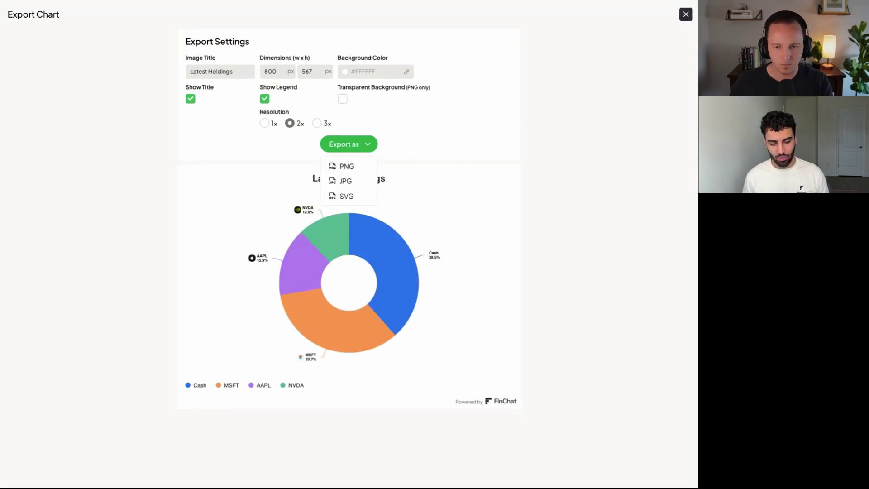
left_click(686, 15)
left_click(686, 15)
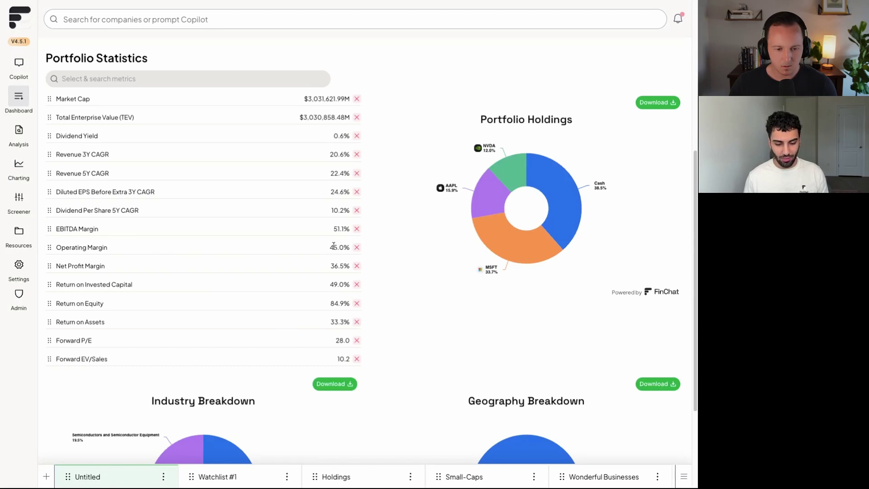
Highlight the Operating Margin row in Portfolio Statistics, then clear the highlight.
left_click_drag(62, 247, 394, 232)
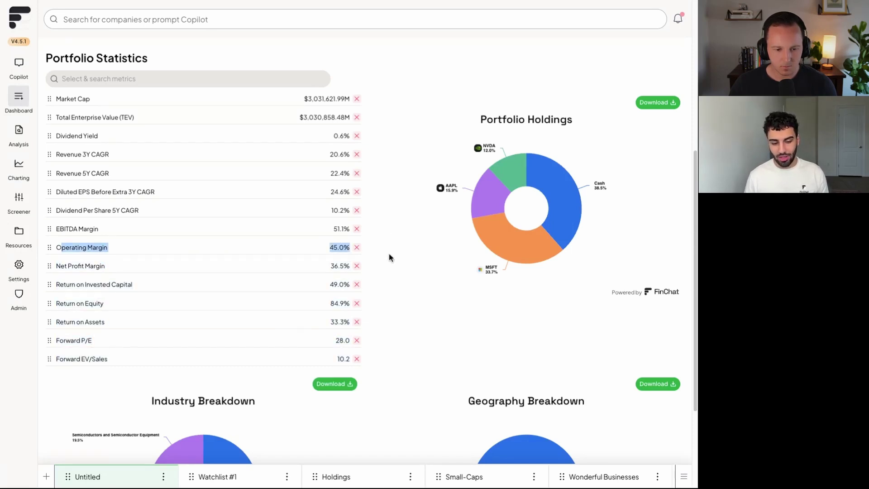
left_click(281, 340)
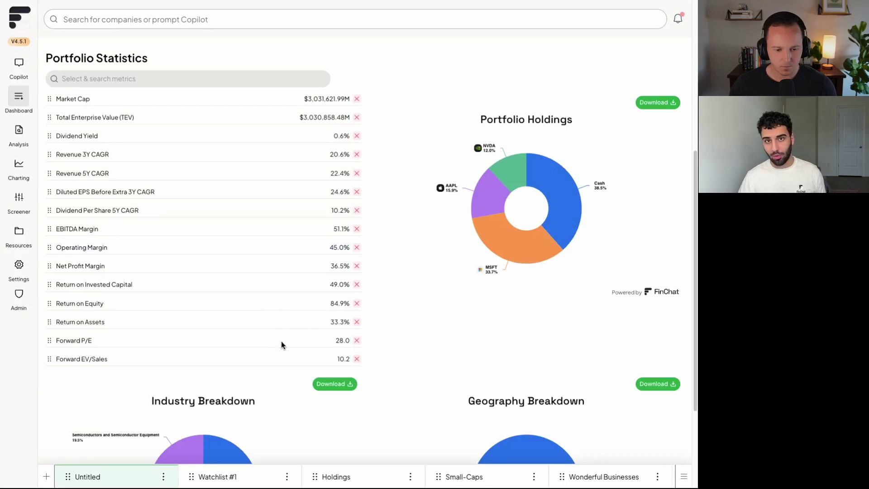
scroll(240, 398, "up", 2)
Add EV/EBIT (27.4) to Portfolio Statistics and scroll through the charts.
left_click(217, 134)
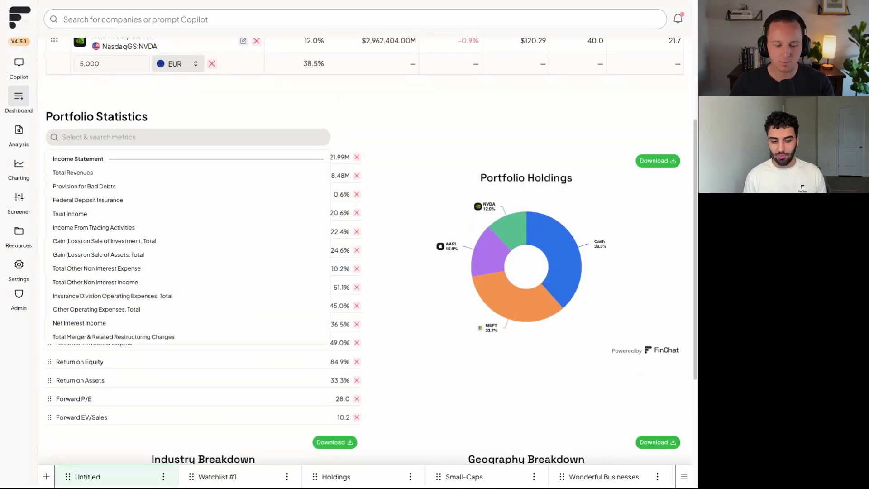
type("EV/EBIT")
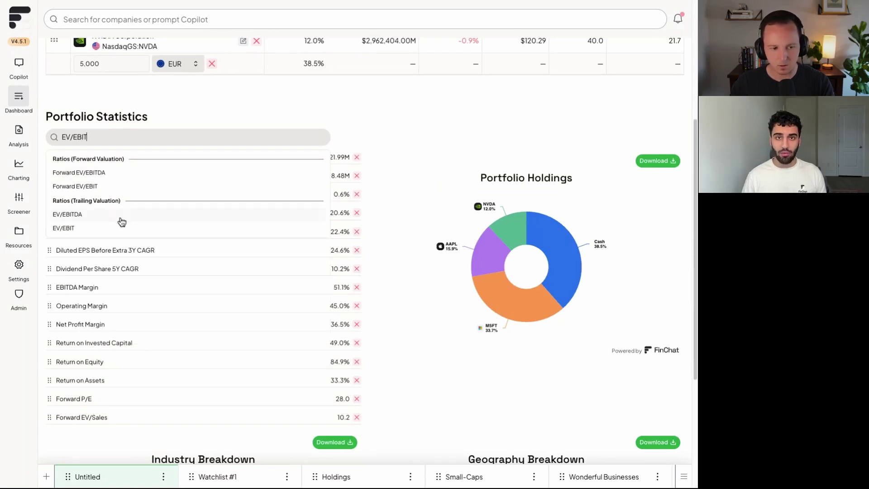
left_click(117, 228)
scroll(277, 412, "down", 3)
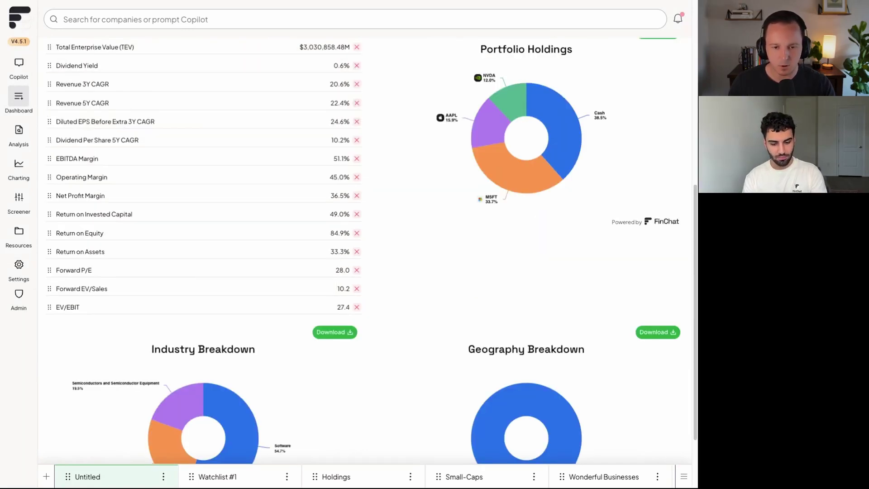
scroll(368, 249, "down", 2)
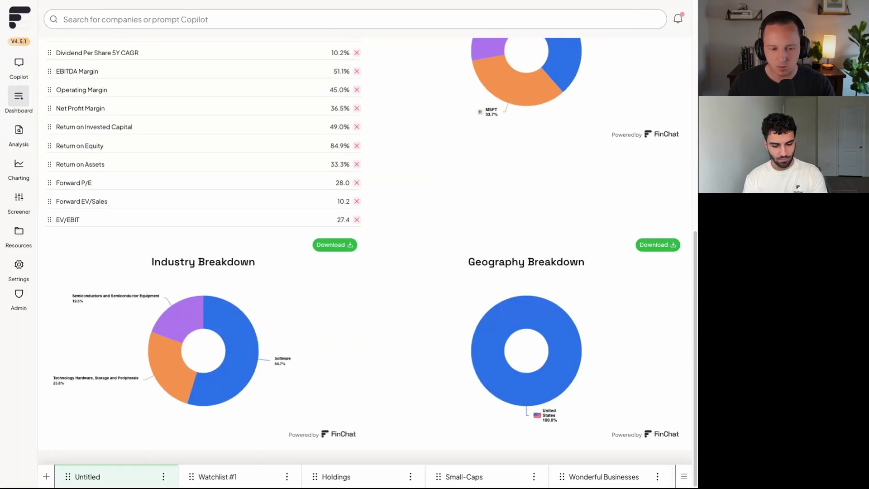
scroll(369, 249, "up", 1)
scroll(369, 249, "down", 1)
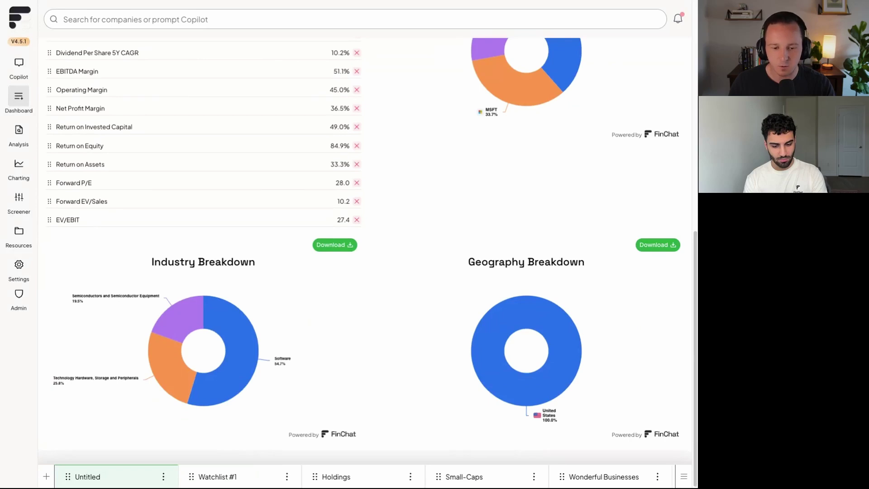
scroll(369, 249, "up", 15)
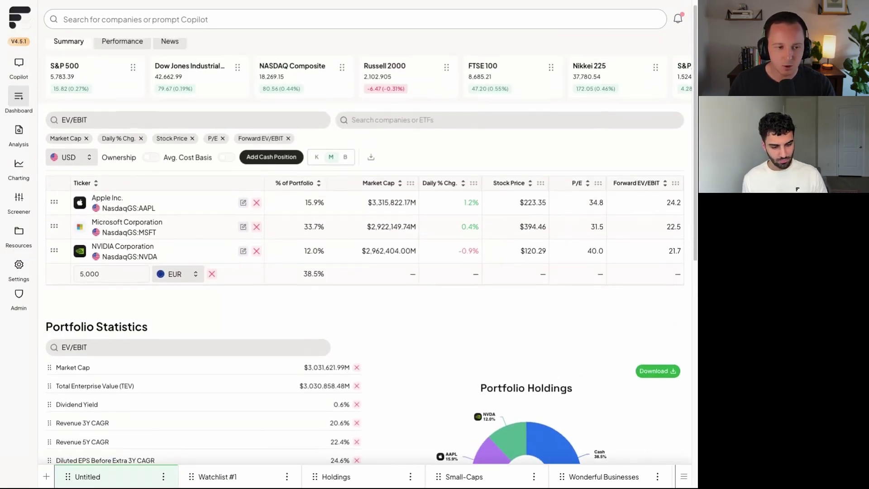
scroll(369, 249, "up", 1)
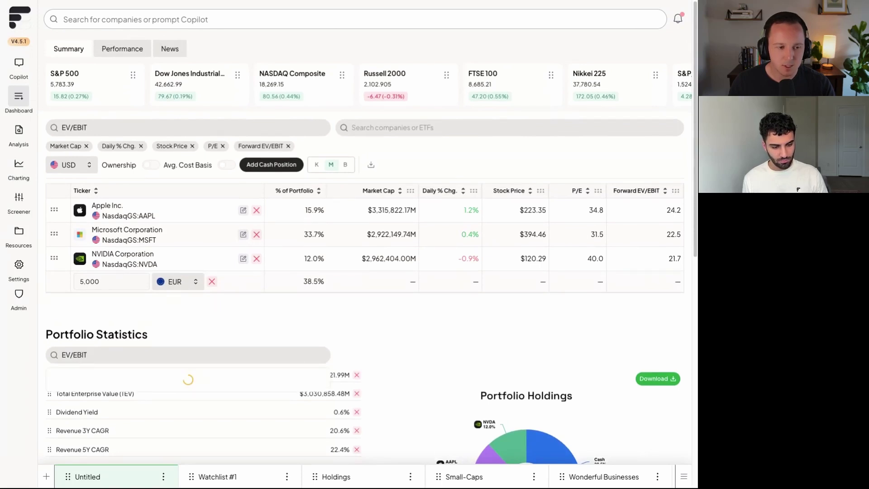
Show the holdings' 1D–10Y CAGR returns, then check the Untitled notifications and close them.
left_click(122, 48)
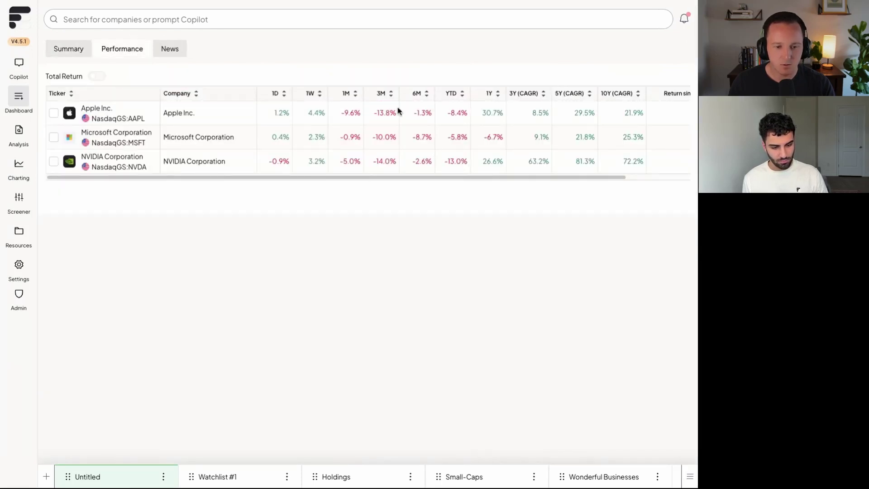
scroll(535, 104, "right", 3)
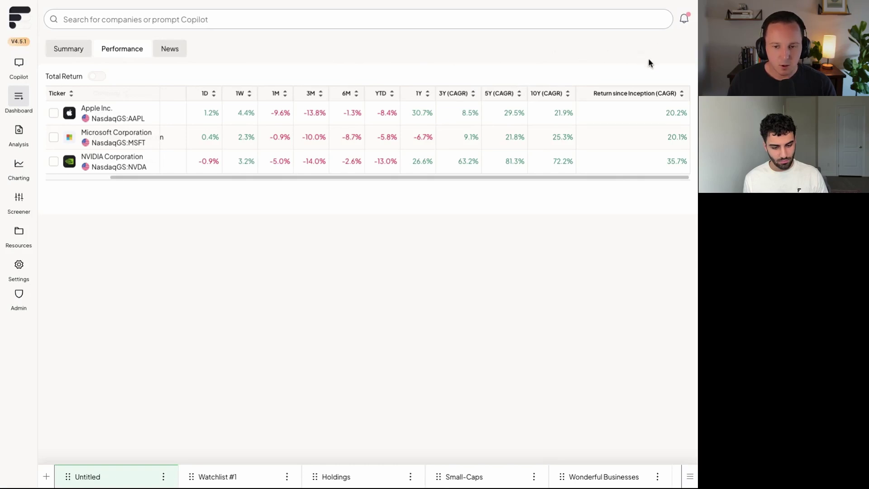
left_click(686, 20)
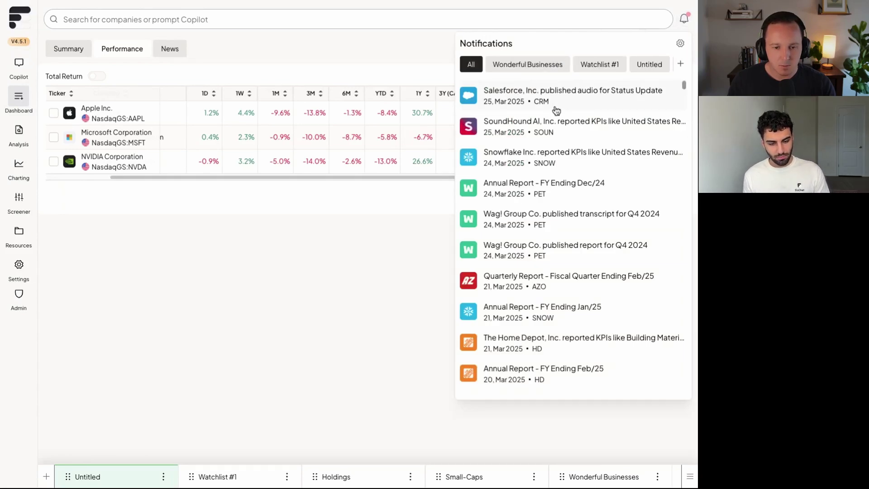
left_click(649, 64)
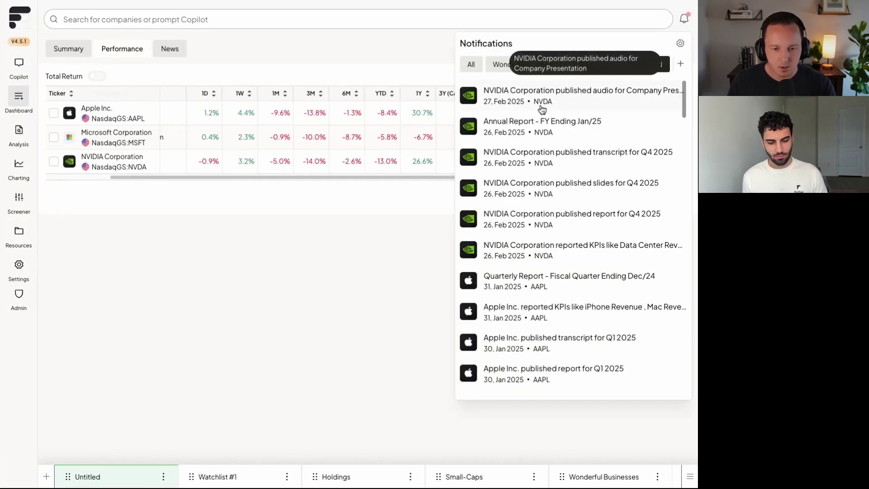
left_click(524, 225)
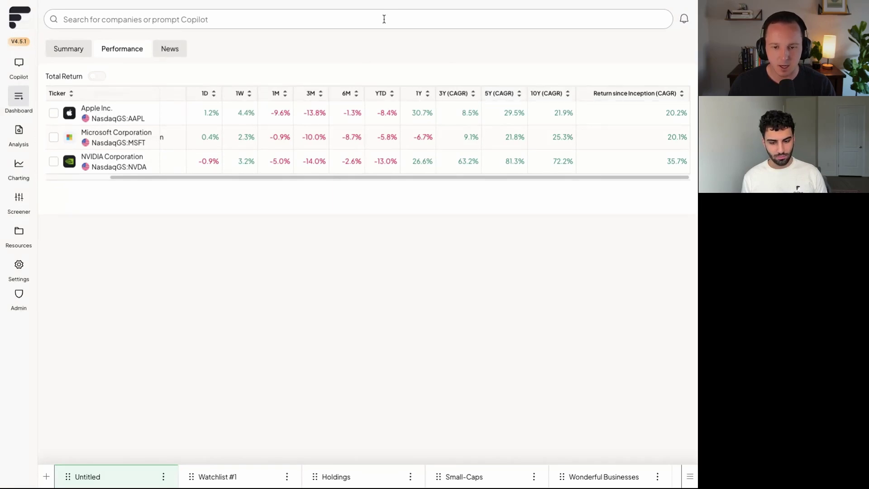
Open the Amazon.com, Inc. overview page by searching 'amz'.
left_click(289, 19)
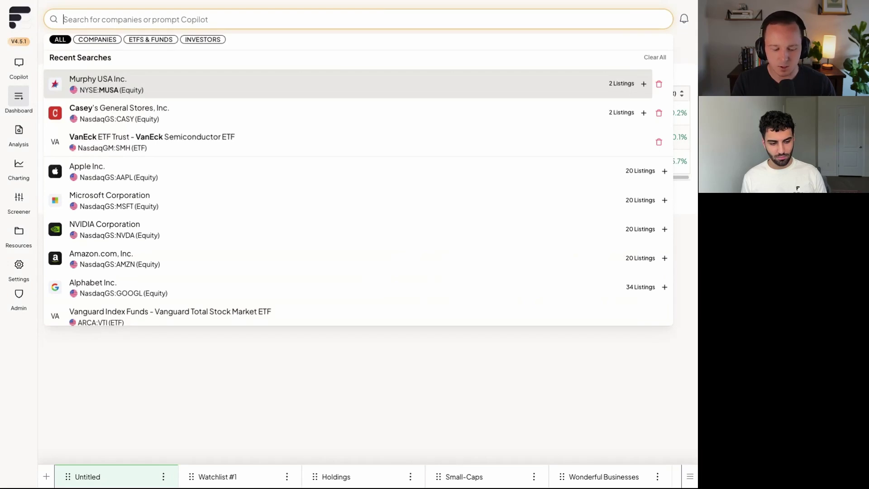
type("amzn")
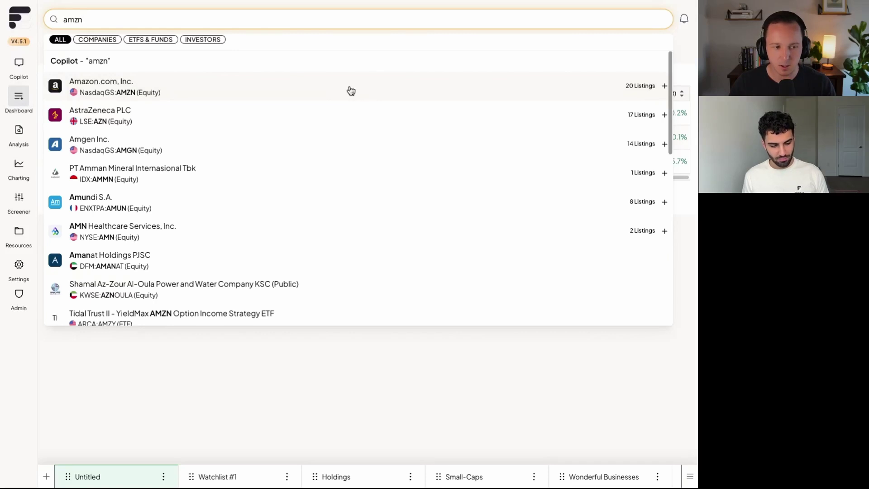
left_click(277, 91)
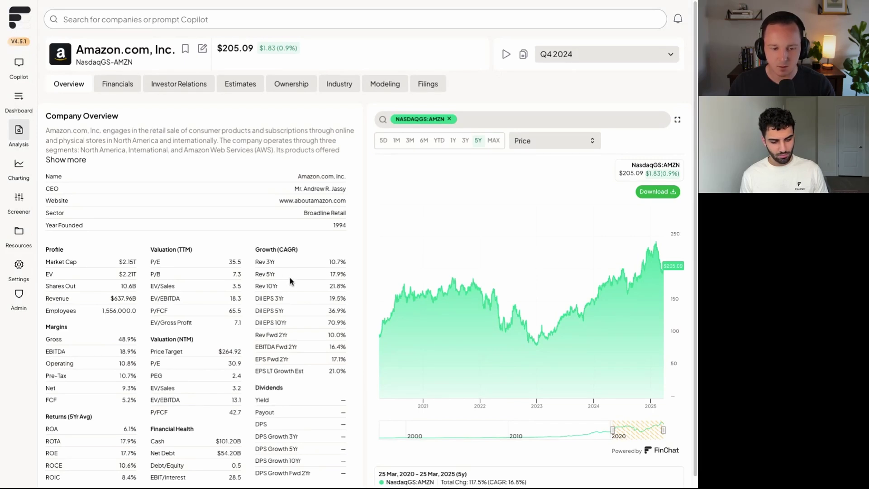
scroll(289, 281, "down", 1)
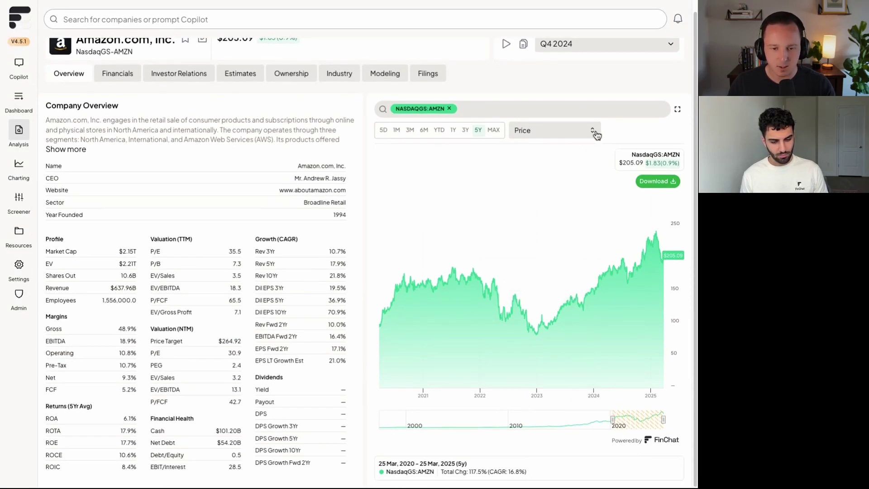
Chart Amazon's 3-year Total Return and view it full screen before exiting.
left_click(568, 136)
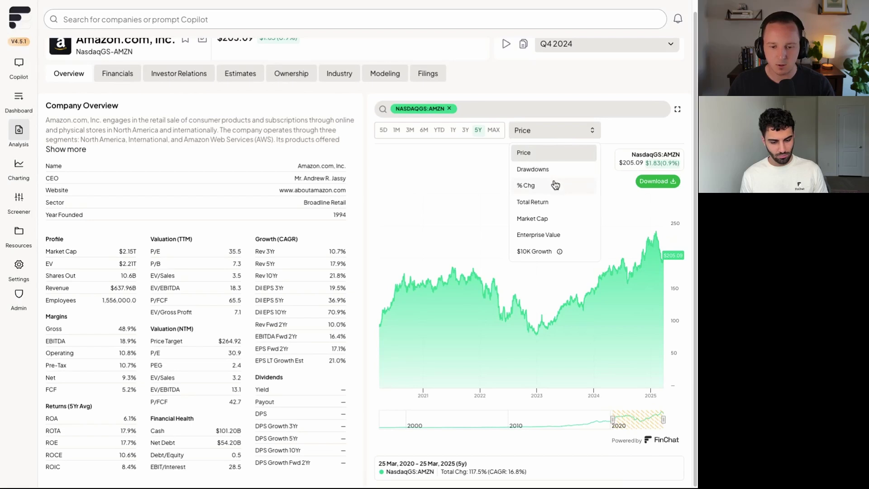
left_click(567, 204)
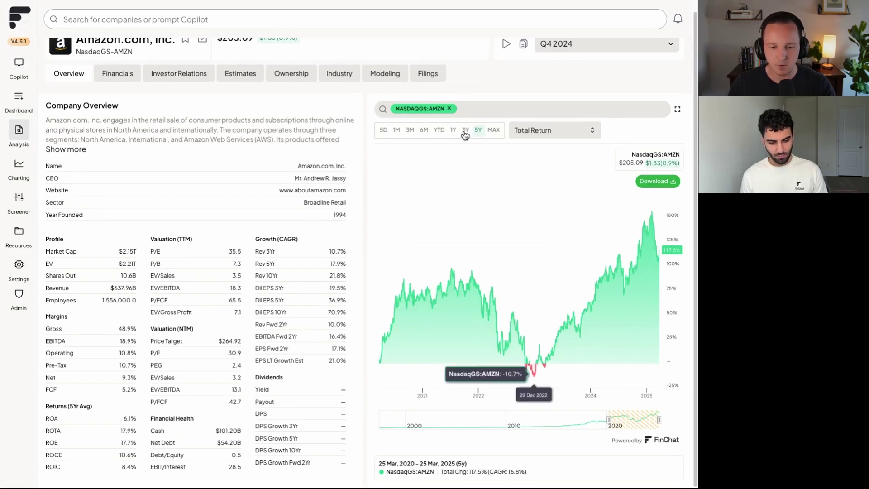
left_click(466, 130)
left_click(677, 109)
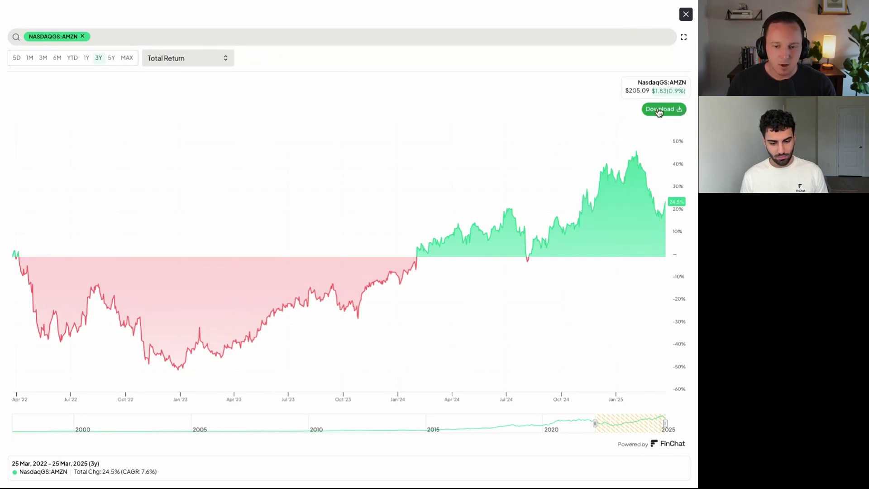
key("Escape")
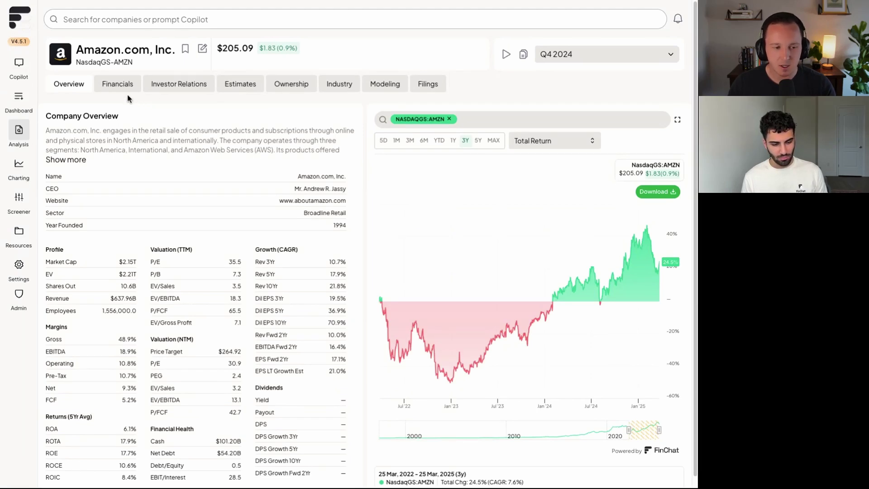
Show Amazon's financial statements in millions.
left_click(126, 90)
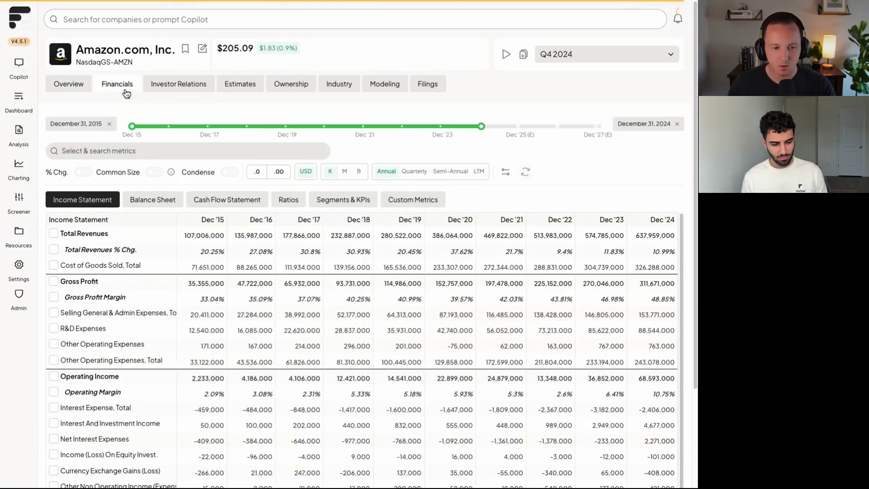
left_click(345, 171)
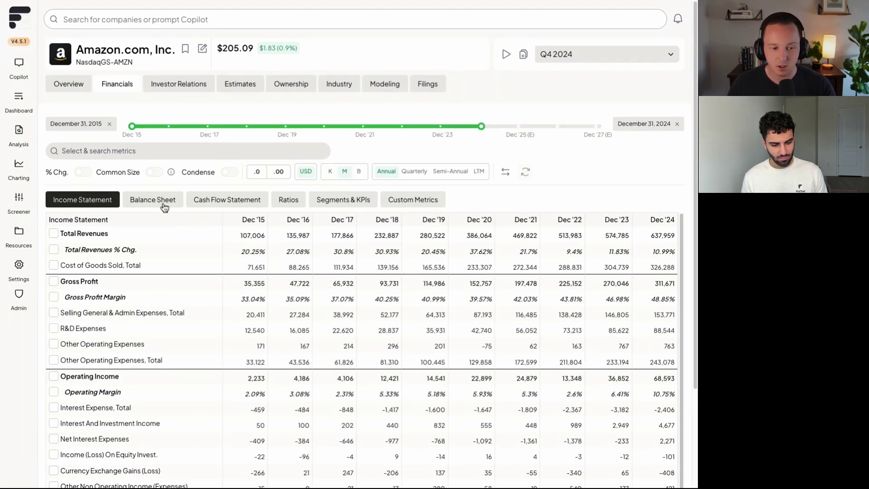
scroll(154, 209, "down", 3)
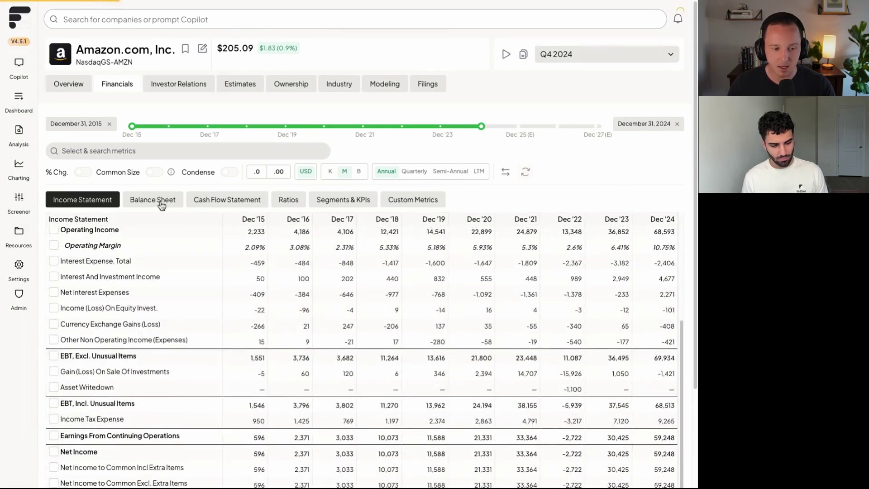
Go through Balance Sheet, Cash Flow Statement and Ratios, expanding Capital Efficiency.
left_click(157, 201)
left_click(256, 202)
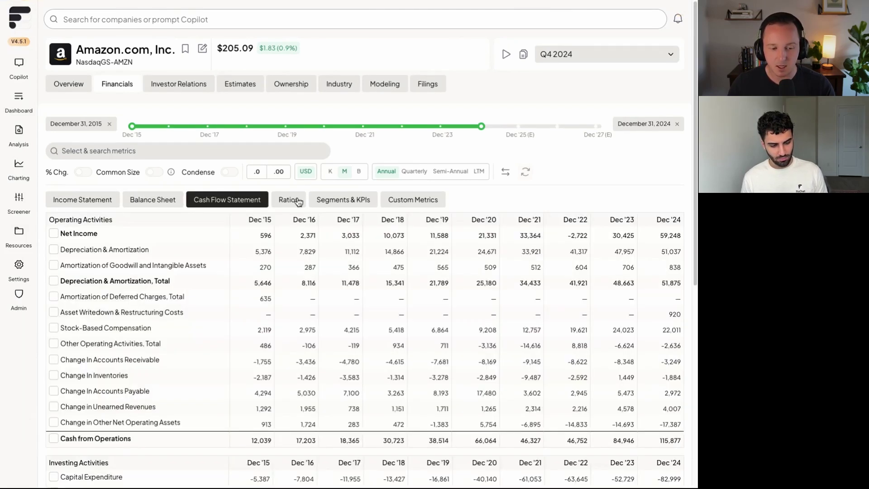
left_click(292, 199)
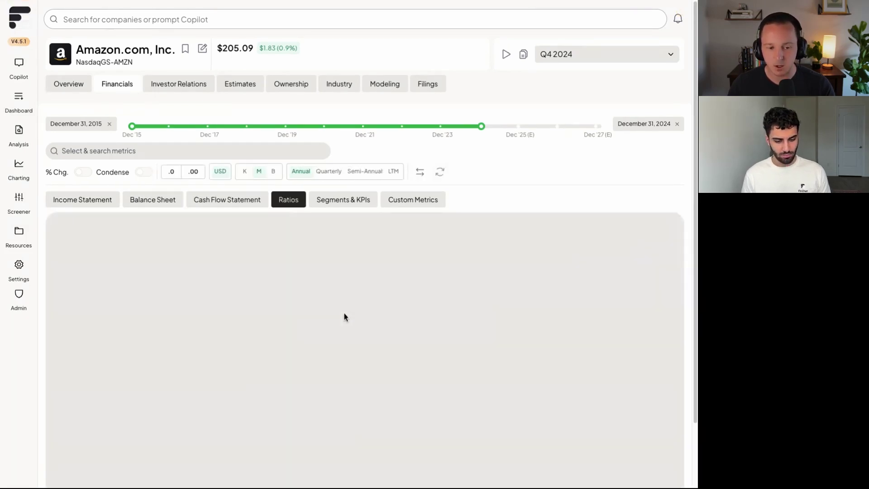
scroll(333, 335, "down", 5)
scroll(334, 335, "down", 2)
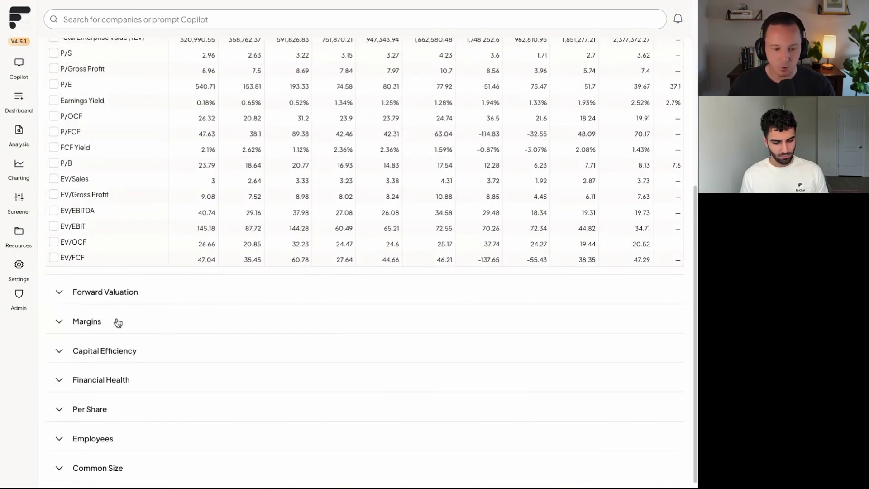
scroll(136, 353, "up", 1)
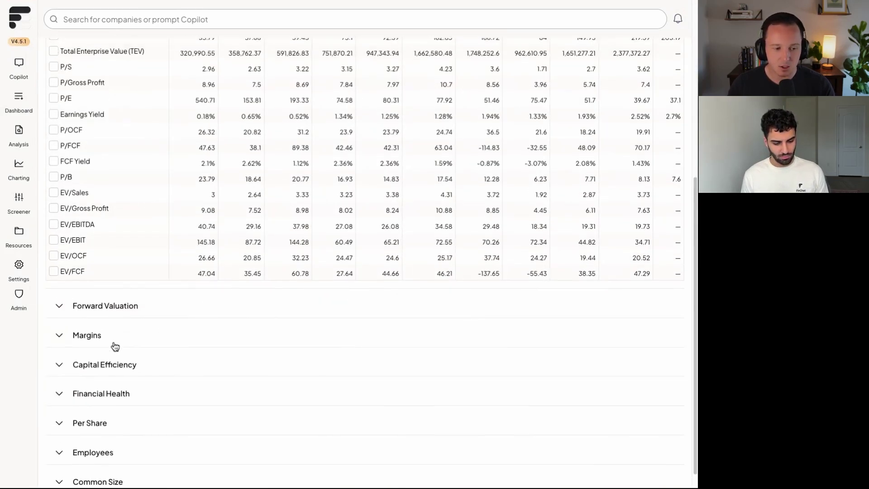
left_click(122, 351)
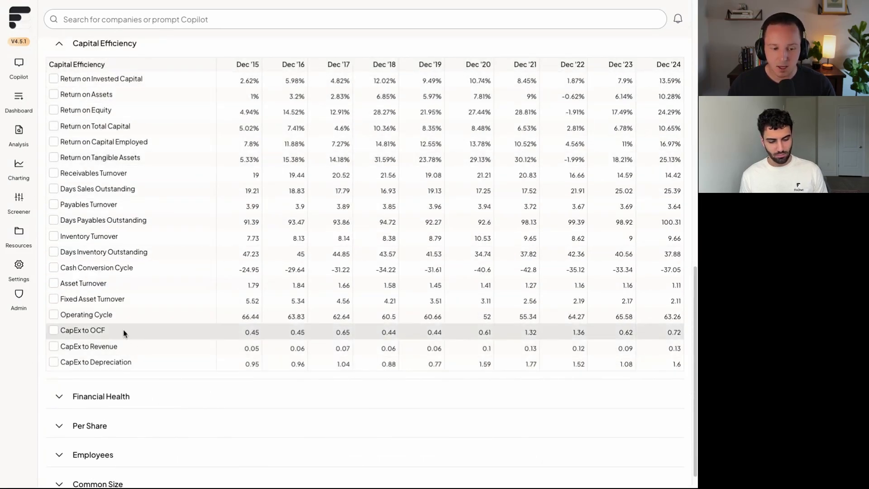
scroll(344, 206, "up", 10)
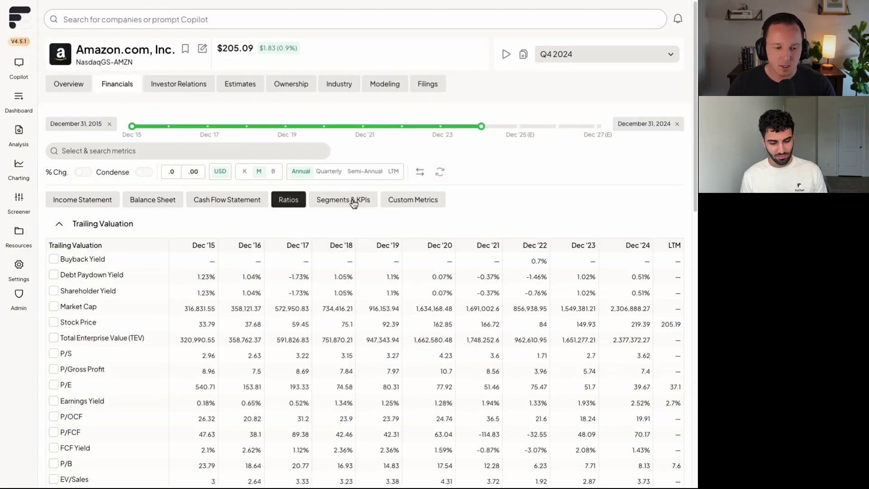
Chart AWS Revenue together with AWS Operating Income, Dec '13 to Dec '24.
left_click(343, 199)
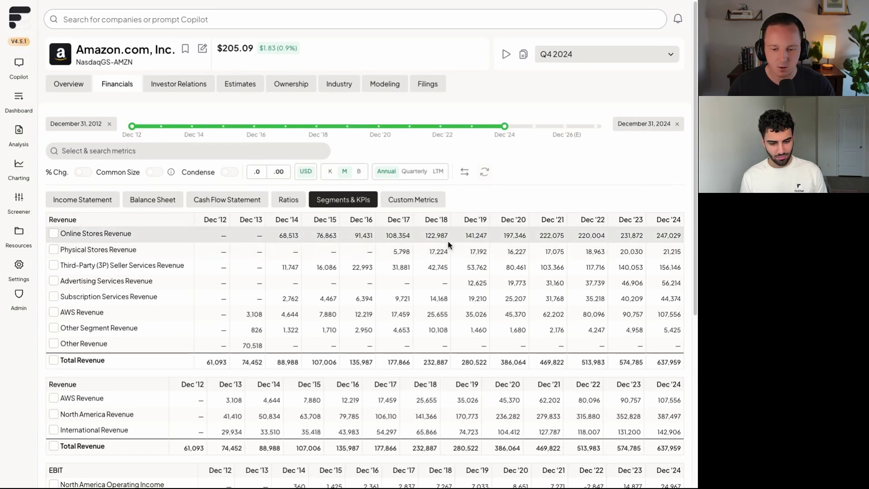
left_click(403, 314)
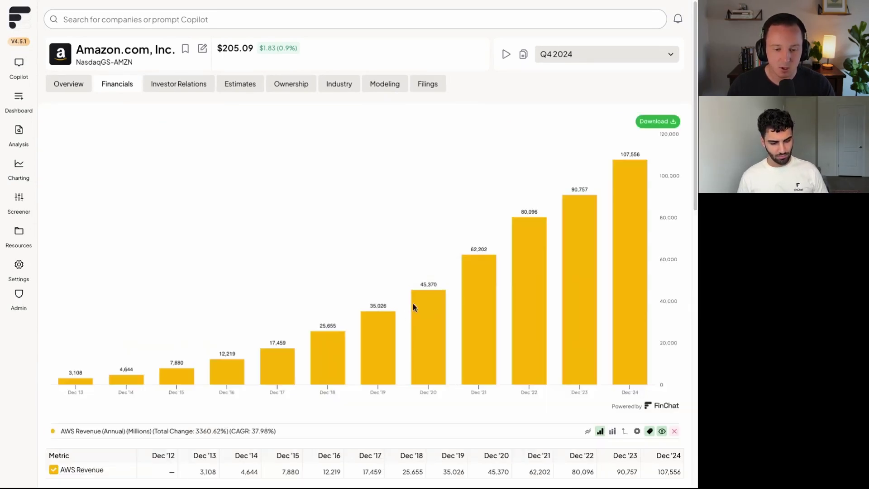
scroll(448, 163, "down", 1)
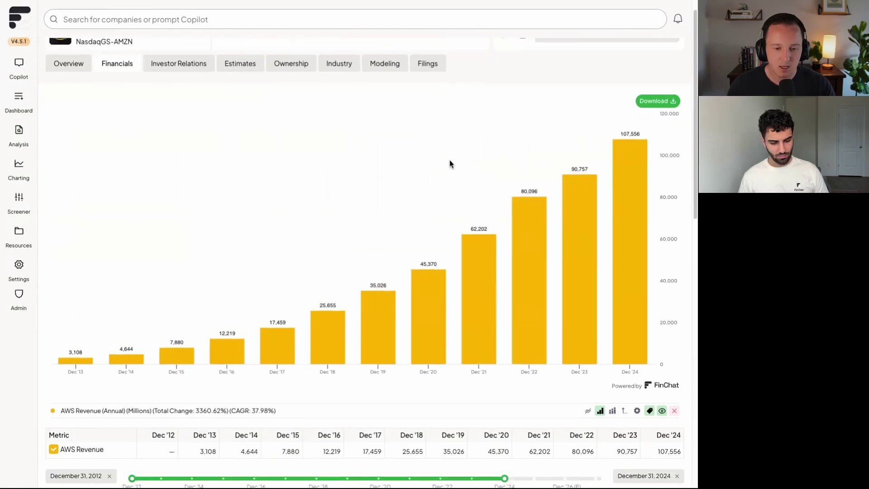
scroll(360, 183, "down", 10)
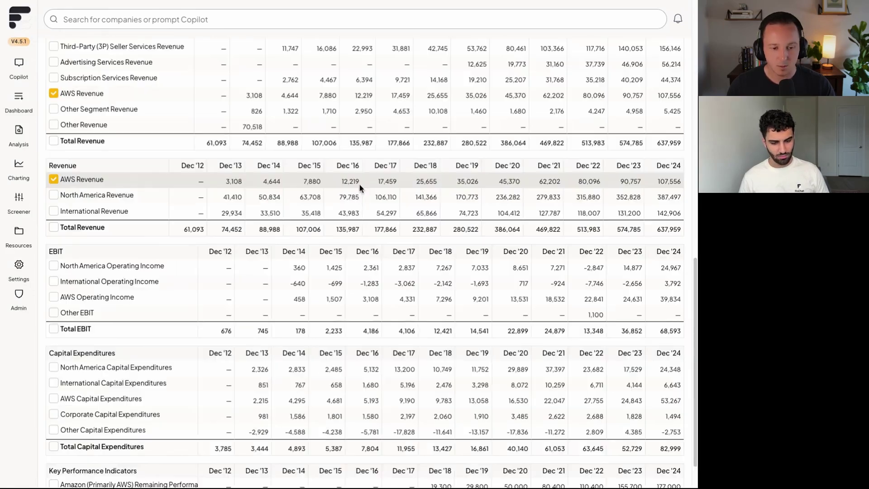
left_click(425, 302)
scroll(527, 132, "up", 15)
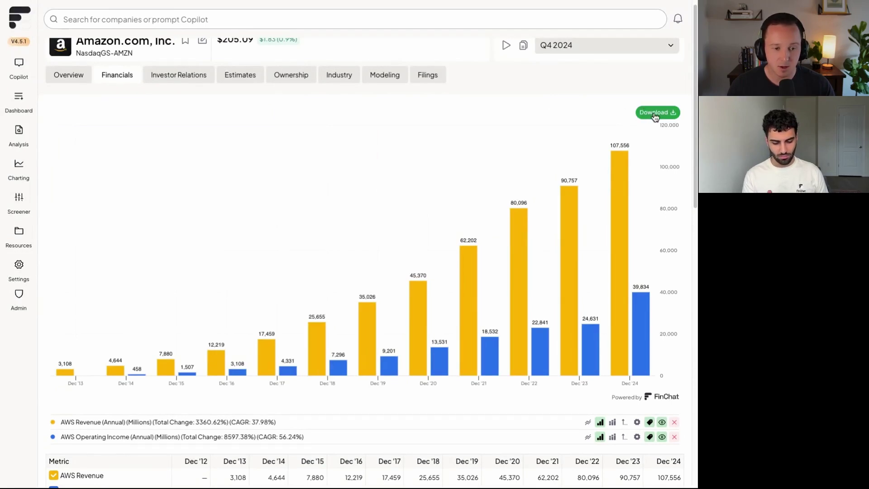
scroll(362, 271, "down", 8)
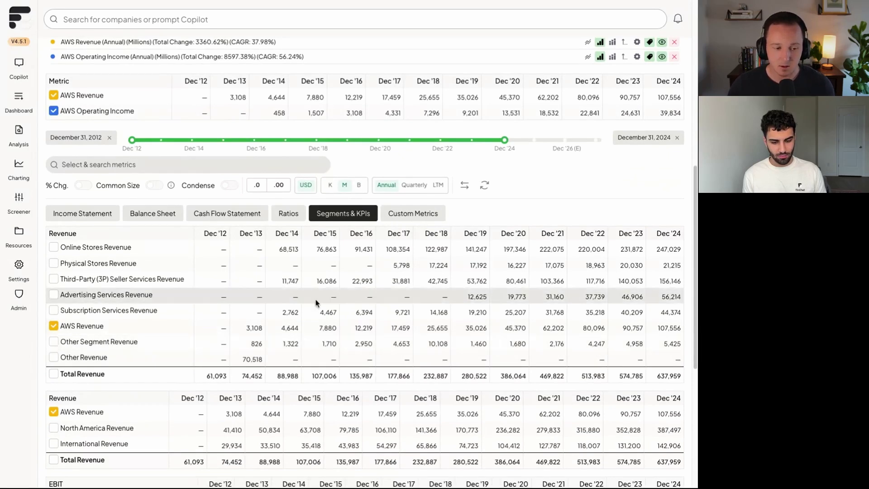
scroll(290, 295, "down", 5)
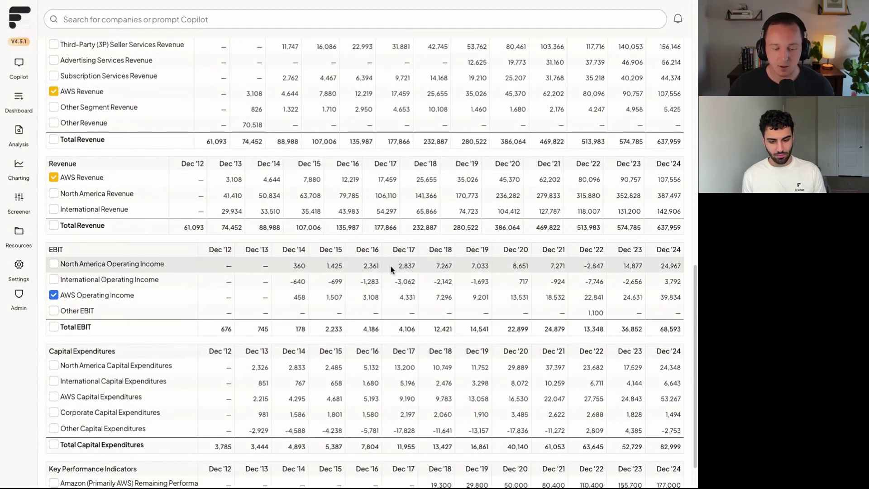
scroll(502, 127, "down", 1)
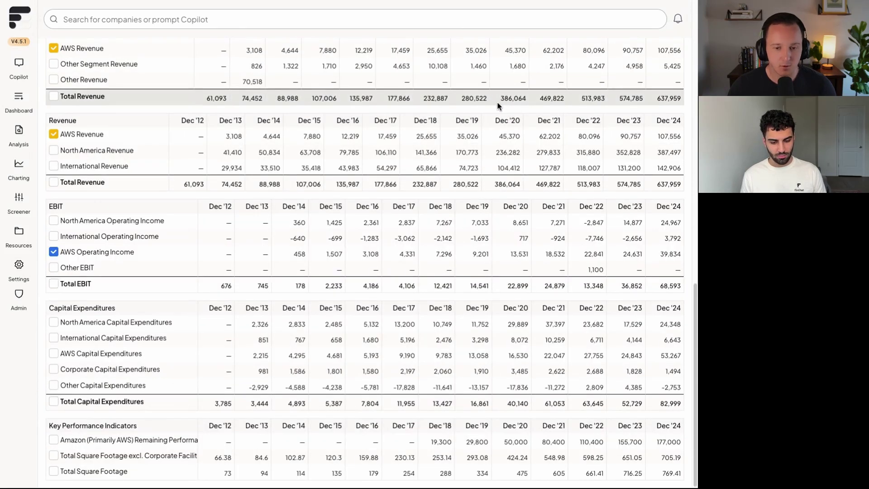
scroll(506, 101, "up", 10)
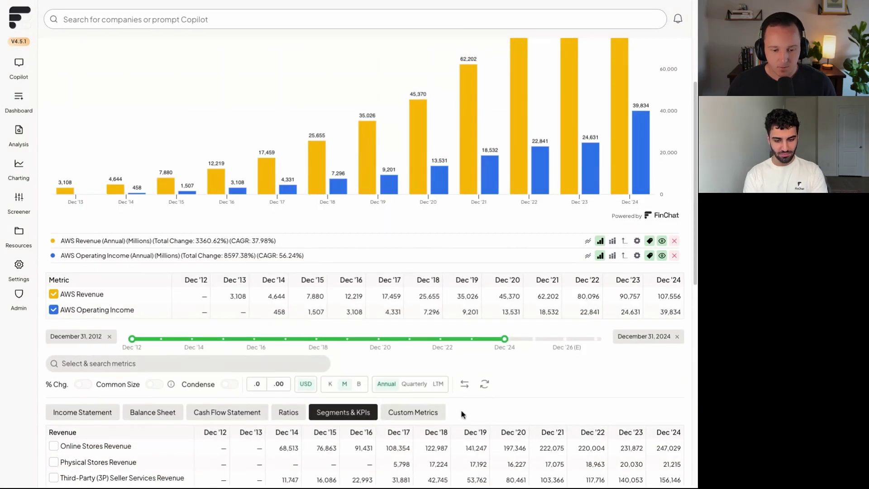
Start a custom metric named 'AWS Operating Margin' with Percentage format.
left_click(436, 415)
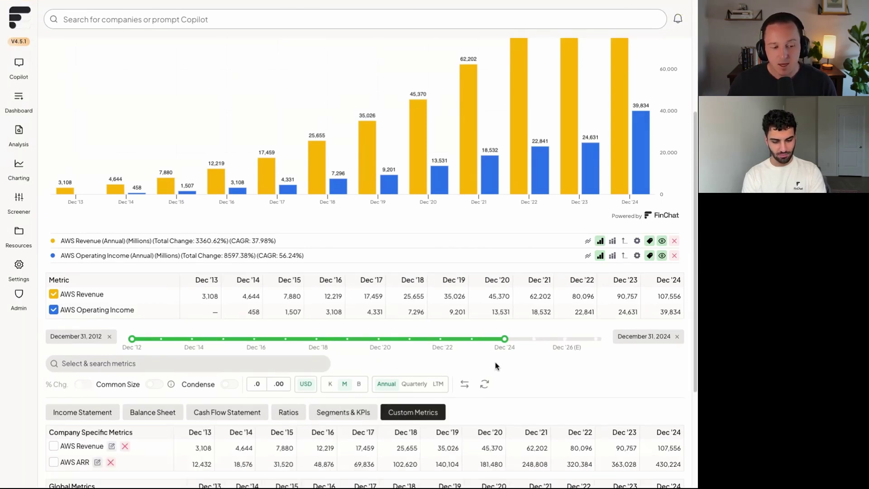
scroll(210, 280, "down", 2)
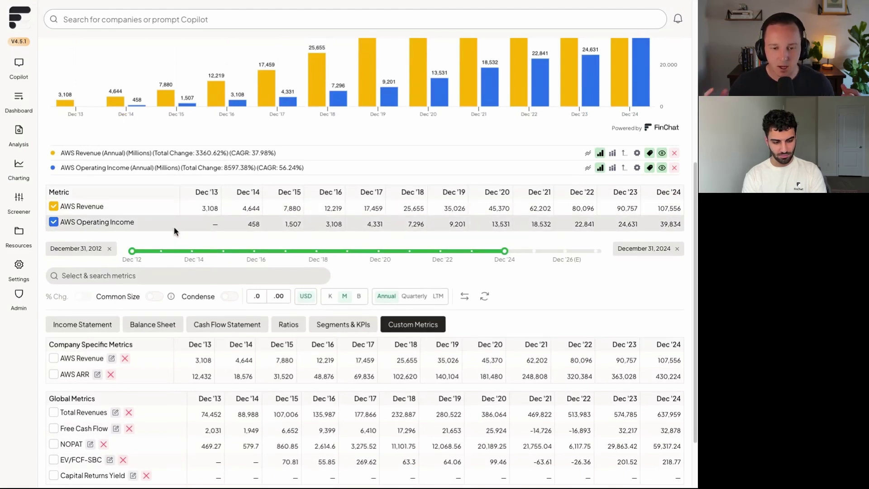
scroll(173, 227, "down", 2)
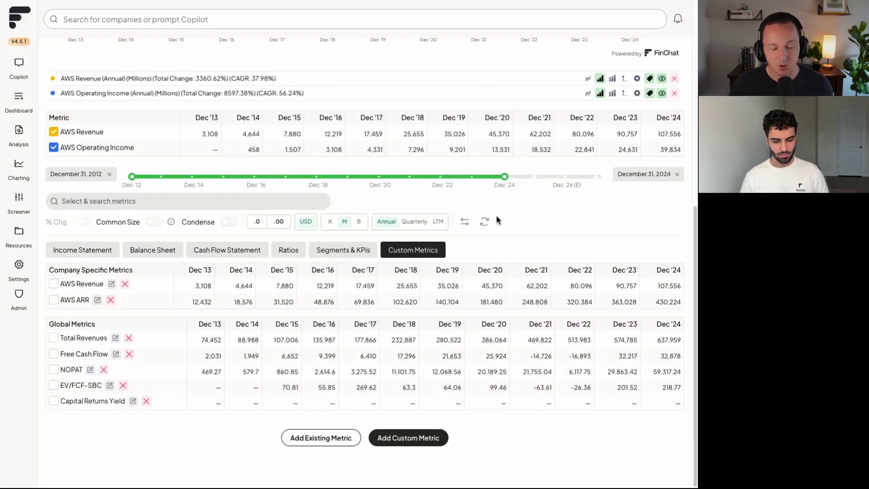
left_click(415, 442)
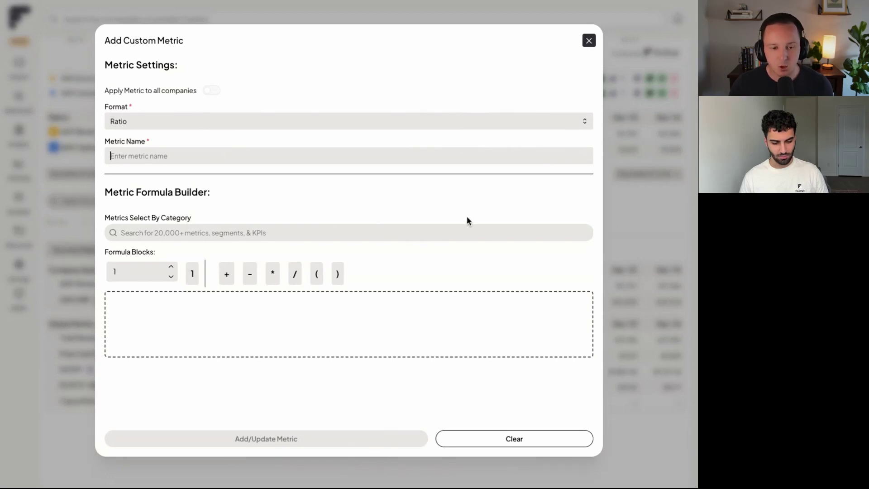
type("AWS")
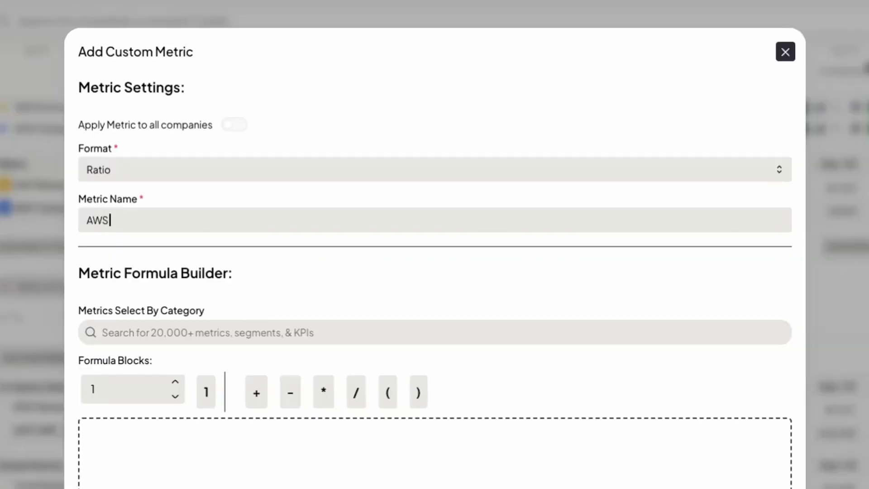
type(" Operating Margin")
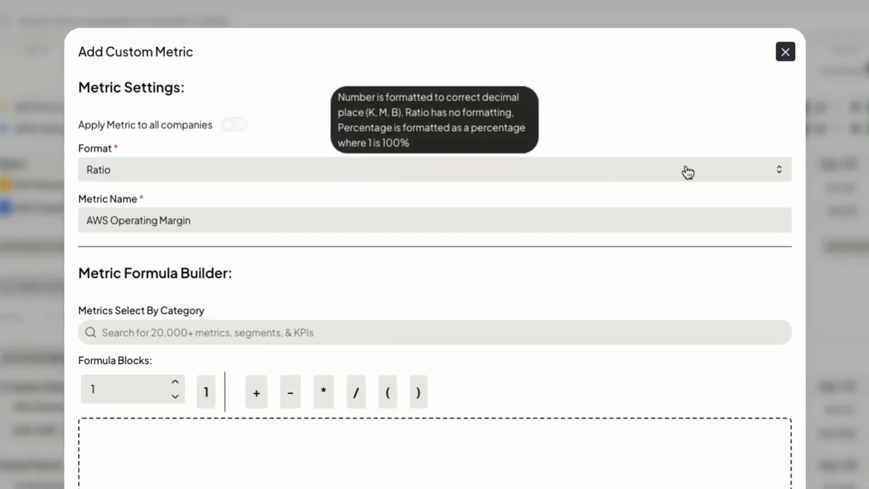
left_click(688, 172)
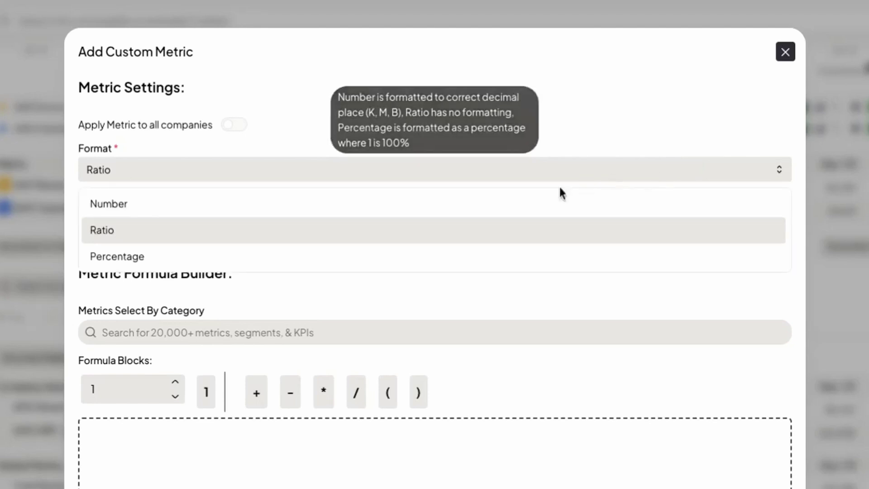
left_click(461, 259)
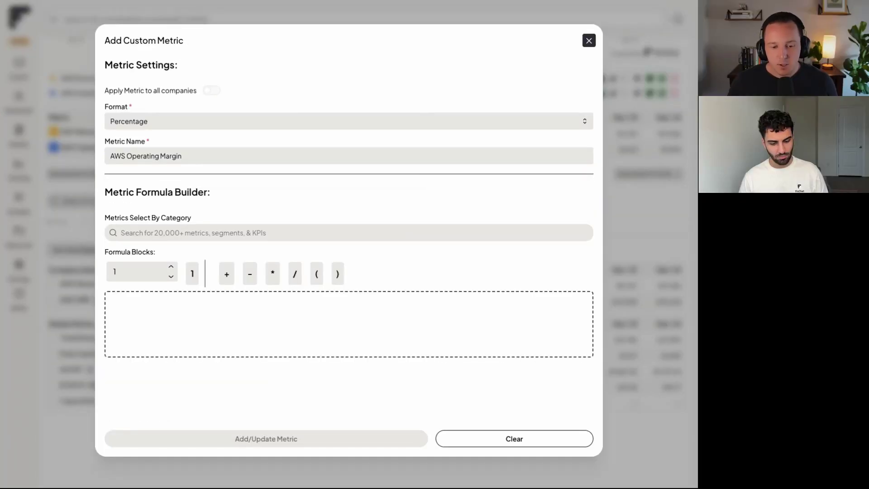
Build the formula AWS Operating Income / AWS Revenue from the Segments & KPIs metrics.
left_click(156, 233)
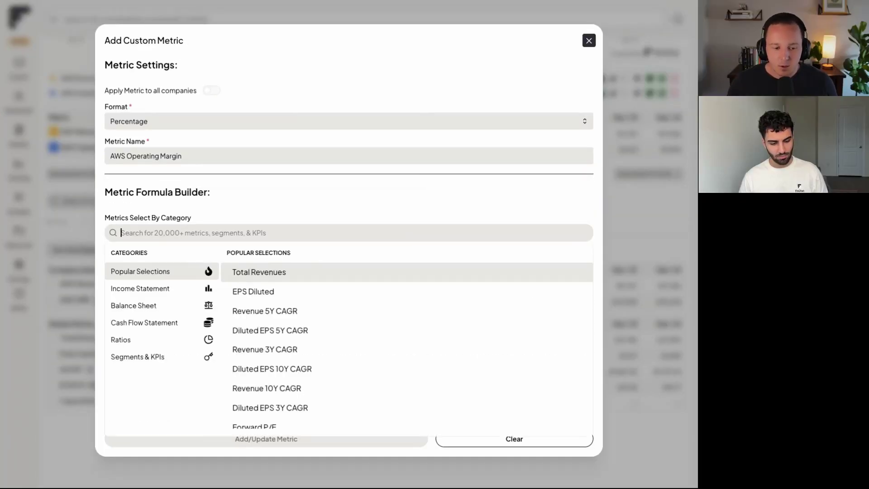
left_click(156, 358)
scroll(395, 329, "down", 4)
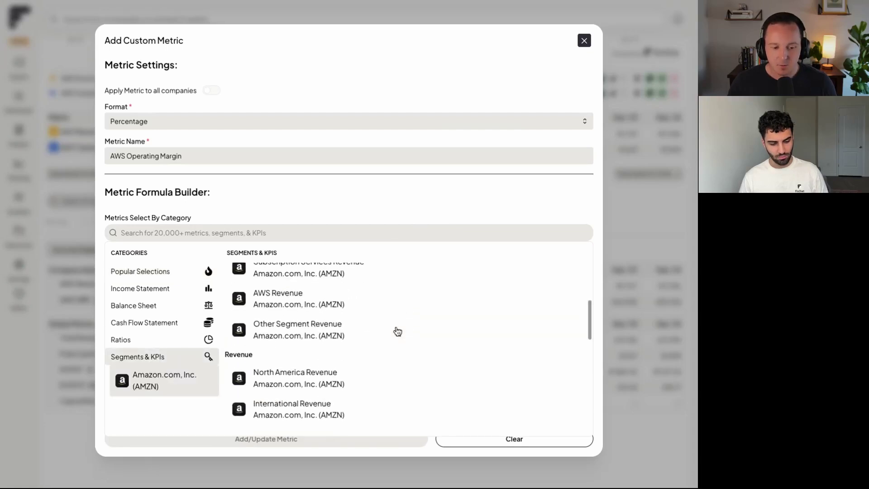
left_click(378, 304)
scroll(339, 382, "down", 8)
left_click(364, 300)
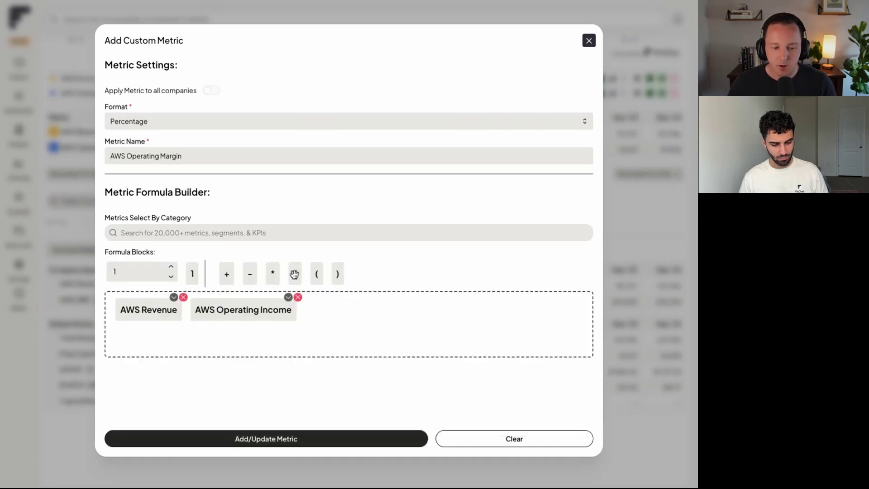
left_click(295, 274)
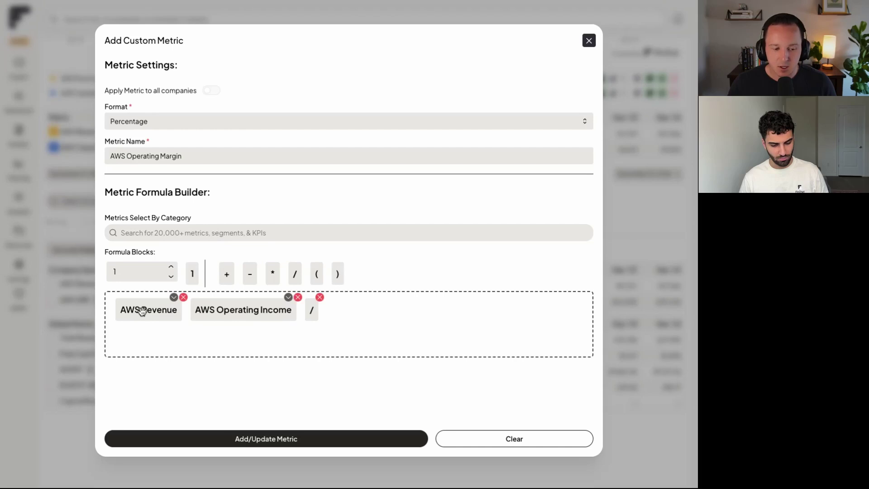
left_click_drag(148, 309, 291, 289)
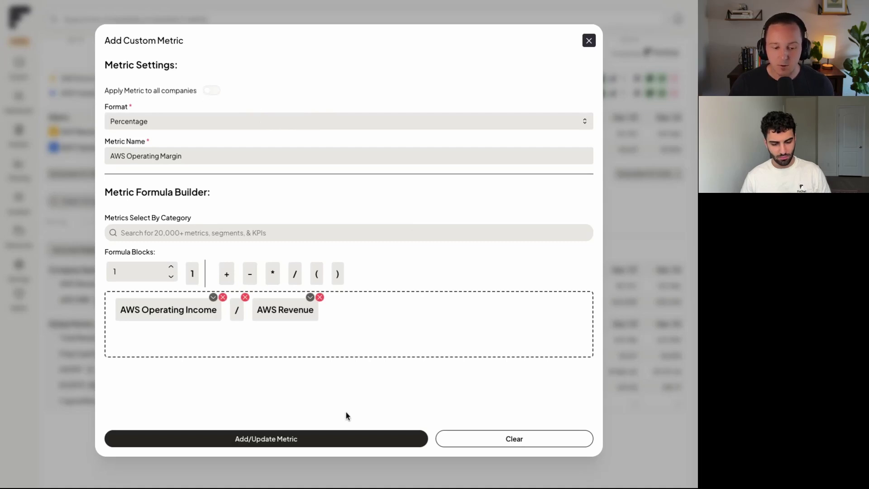
Save the AWS Operating Margin metric and chart it, showing 37.04% for Dec '24.
left_click(336, 442)
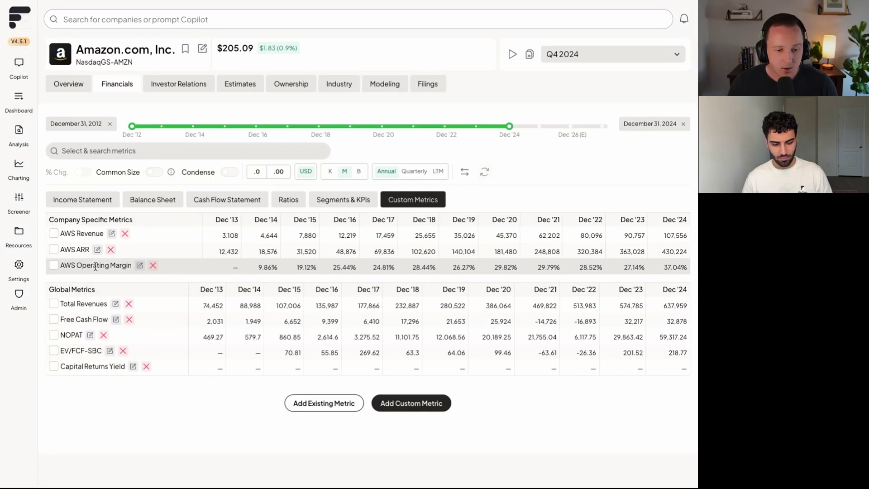
left_click(95, 266)
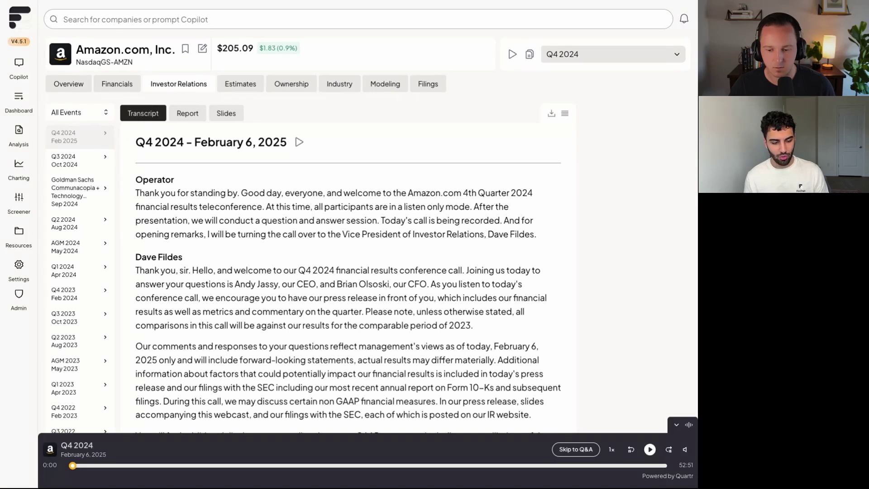
View Amazon's Q4 2024 earnings release, then the call slides, then the earnings call transcript.
left_click(187, 113)
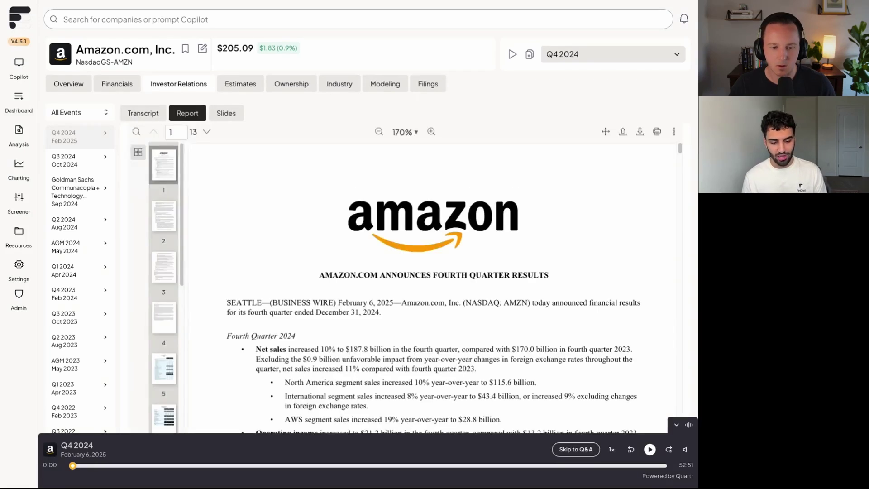
left_click(235, 115)
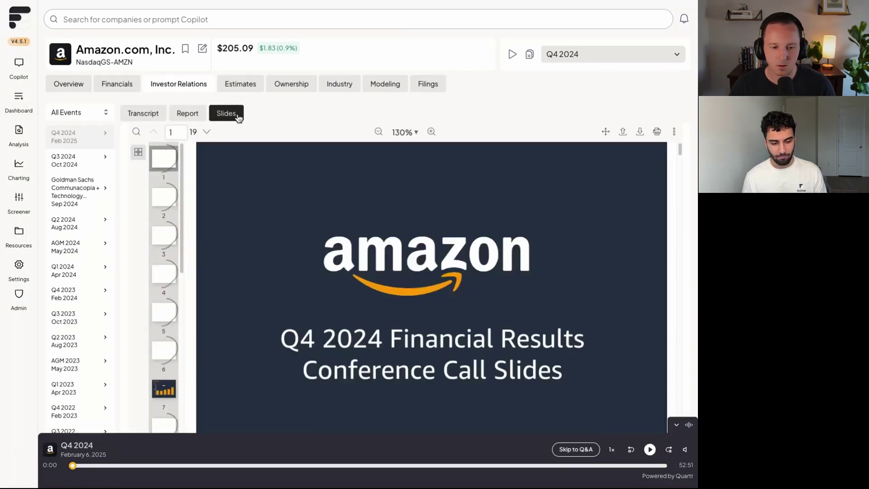
left_click(151, 114)
Open the September 9, 2024 Goldman Sachs Communacopia + Technology Conference transcript from the event list.
scroll(297, 258, "down", 5)
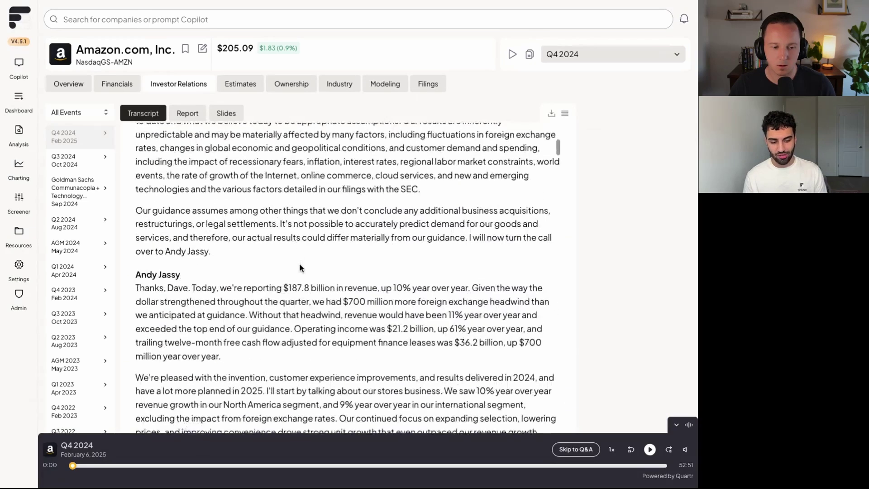
scroll(301, 268, "down", 5)
left_click(72, 192)
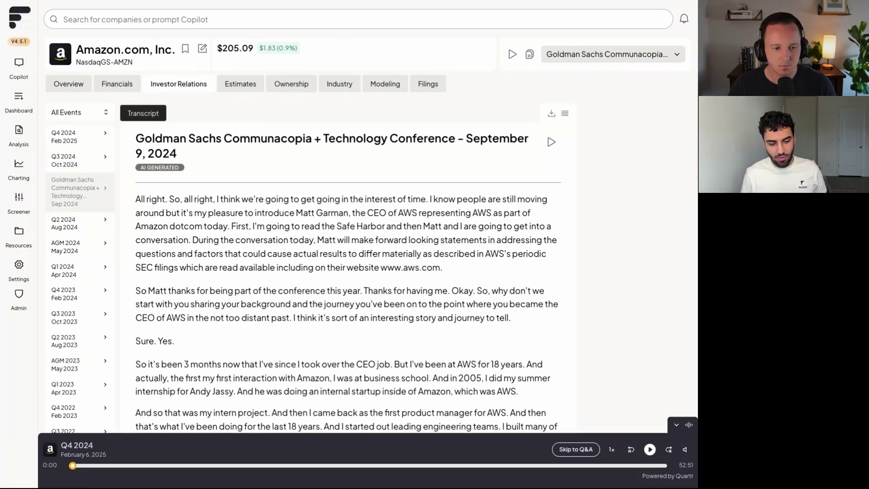
Review Amazon's revenue estimates, insider trades and industry peers, then go to the empty Charting workspace.
left_click(240, 84)
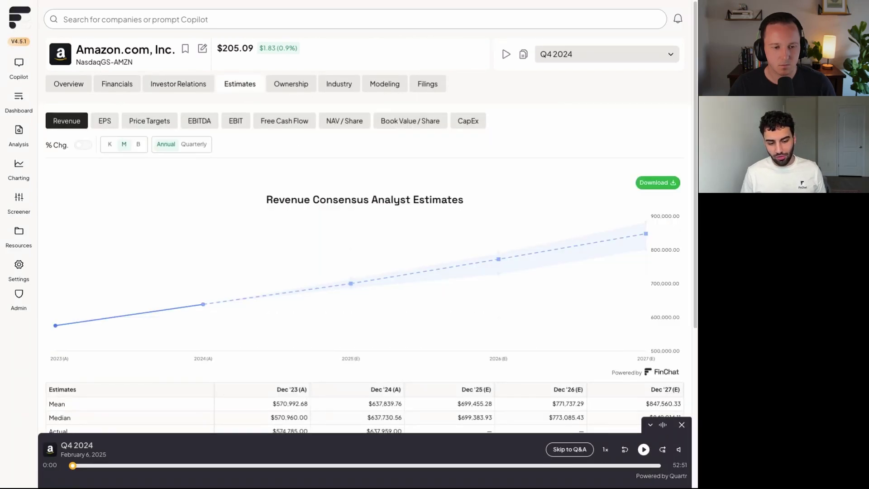
left_click(286, 83)
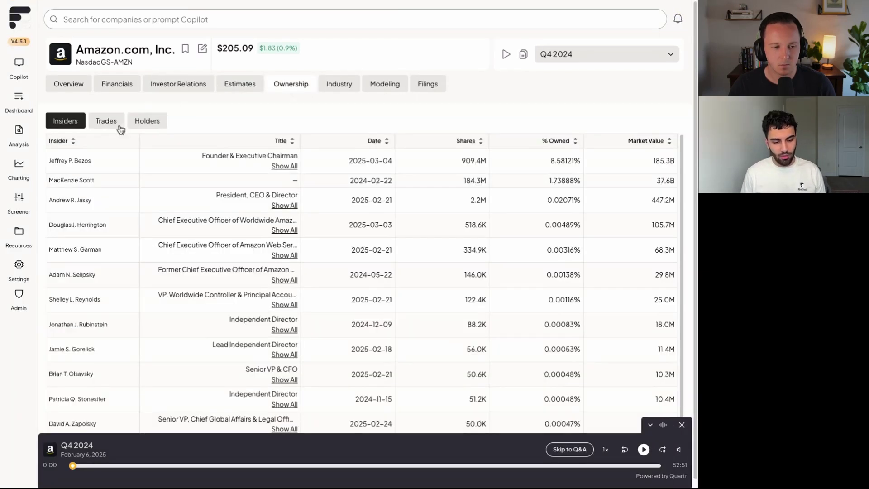
left_click(111, 125)
left_click(339, 84)
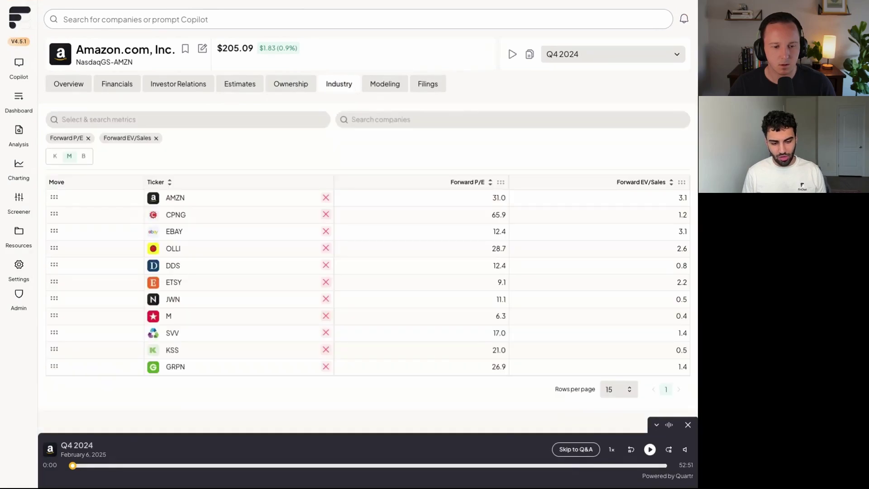
left_click(19, 167)
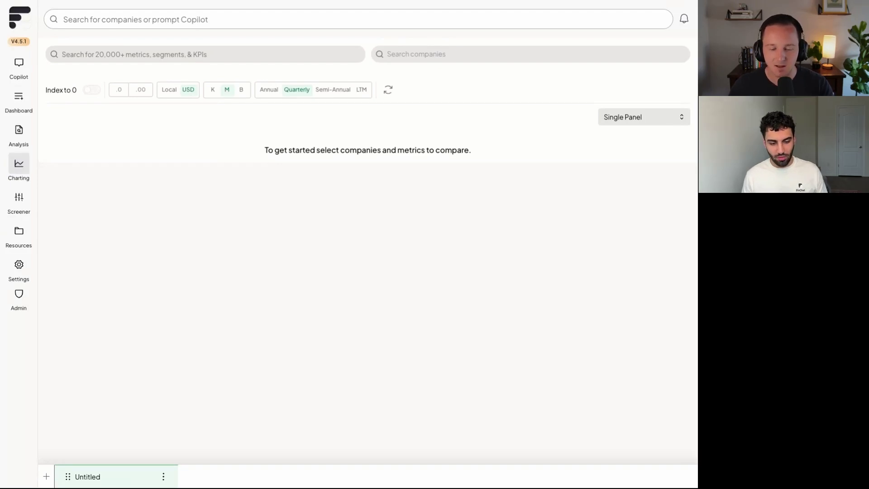
Add Microsoft (MSFT), Amazon (AMZN) and Alphabet (GOOGL) as the companies to compare.
left_click(453, 53)
key("Down")
key("Down")
key("Return")
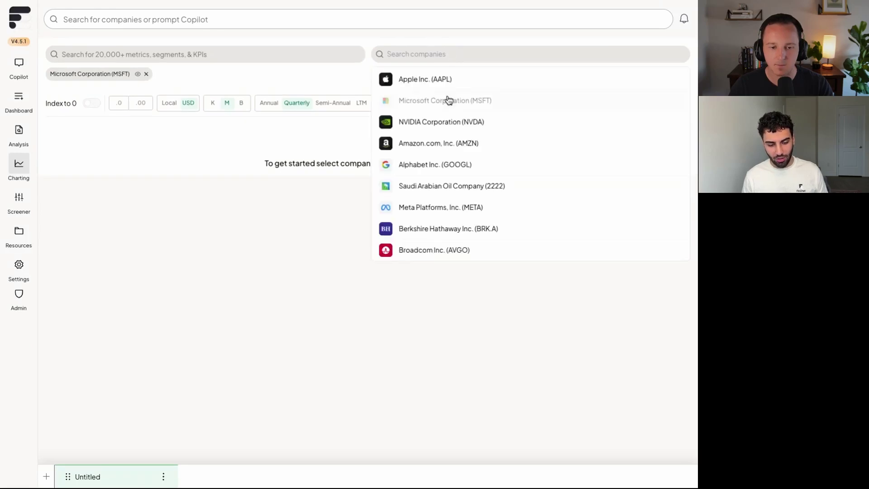
left_click(448, 141)
left_click(448, 163)
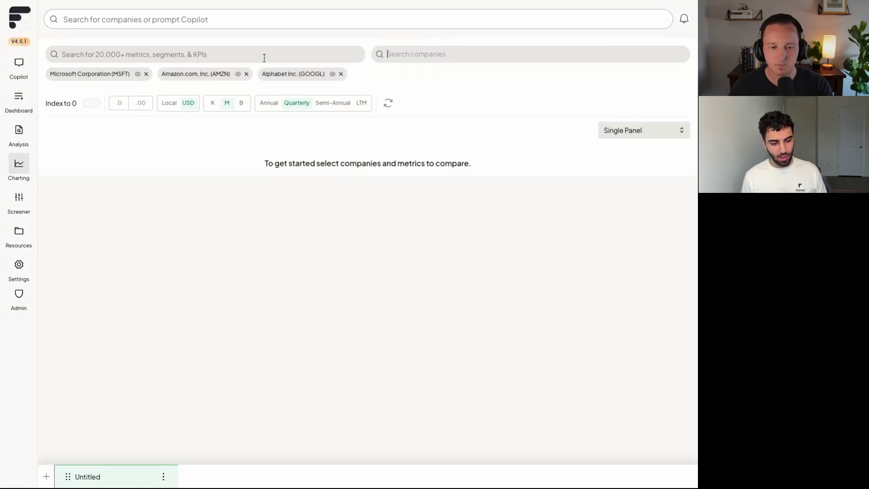
Chart AWS Revenue, Google Cloud Revenue and Microsoft Cloud Revenue from each company's Segments & KPIs.
left_click(226, 54)
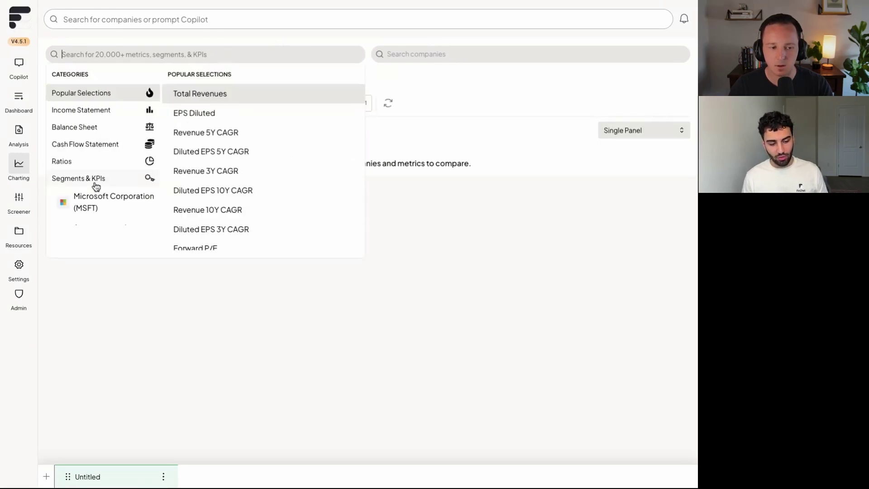
scroll(97, 184, "down", 1)
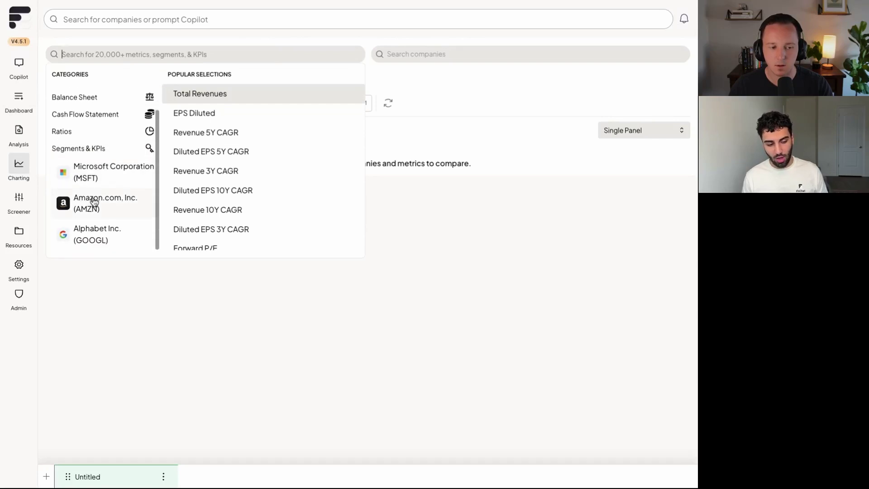
left_click(94, 202)
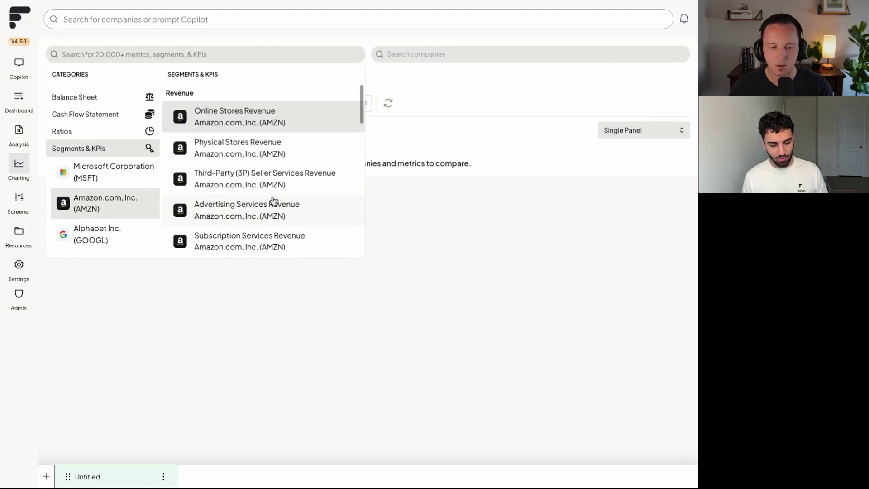
scroll(273, 201, "down", 5)
left_click(261, 100)
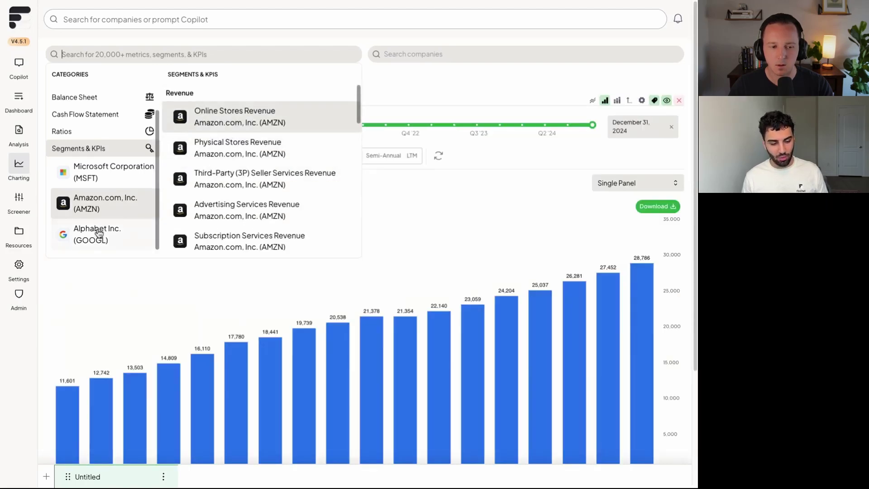
left_click(97, 232)
scroll(255, 185, "down", 2)
scroll(259, 184, "down", 1)
left_click(260, 185)
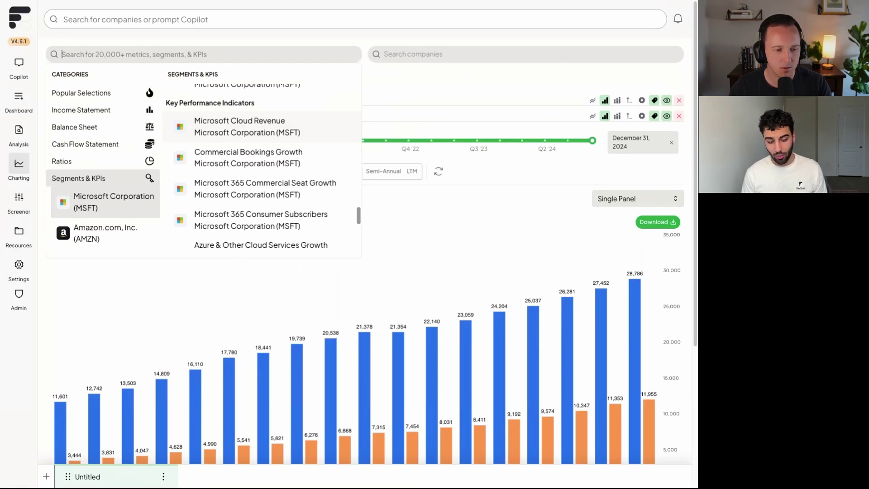
left_click(247, 127)
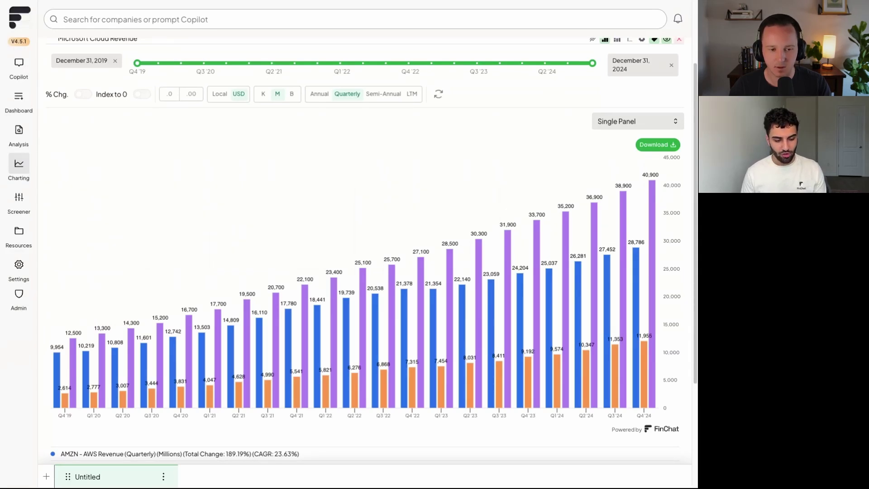
Show the chart values in billions and bring all three metric rows into view.
left_click(291, 94)
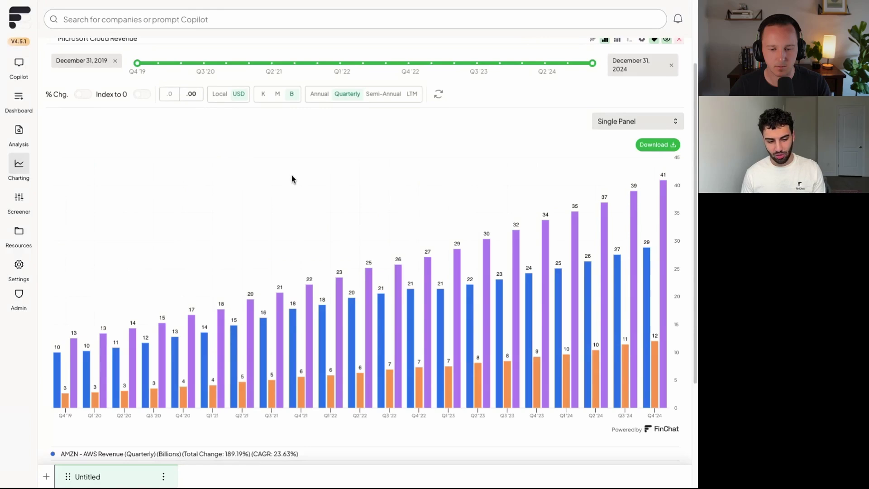
scroll(367, 212, "up", 3)
scroll(543, 172, "down", 2)
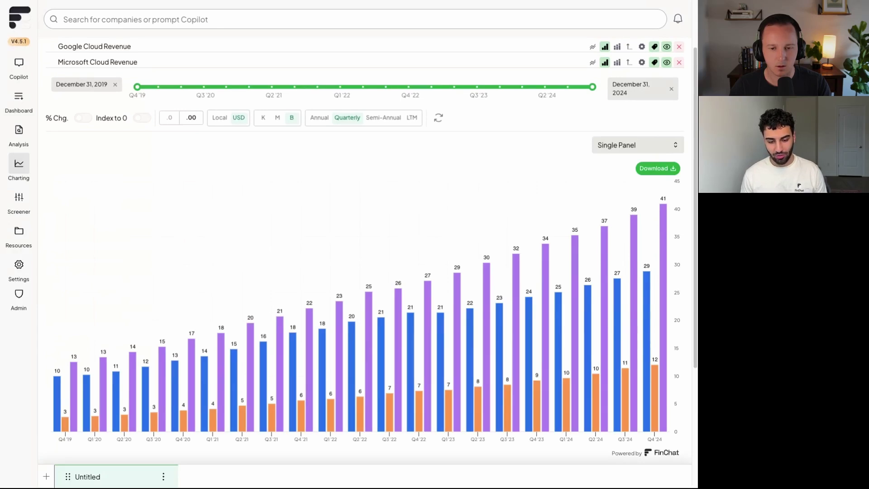
scroll(656, 151, "up", 1)
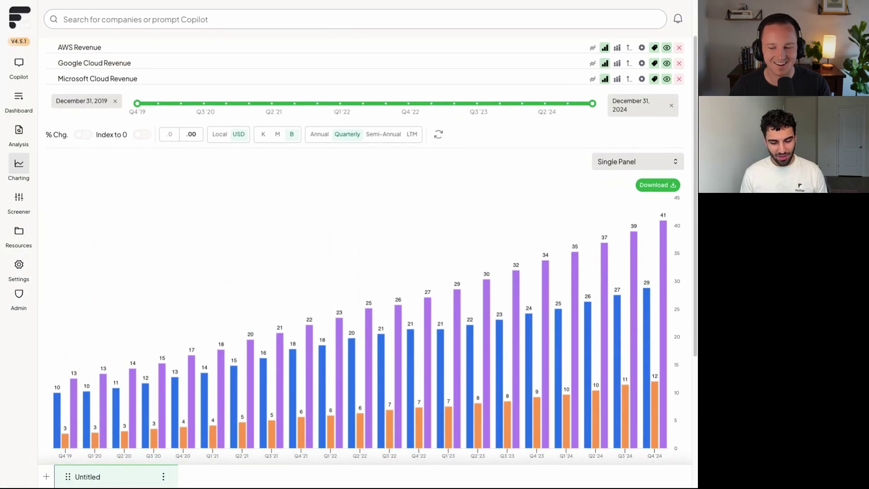
left_click(644, 165)
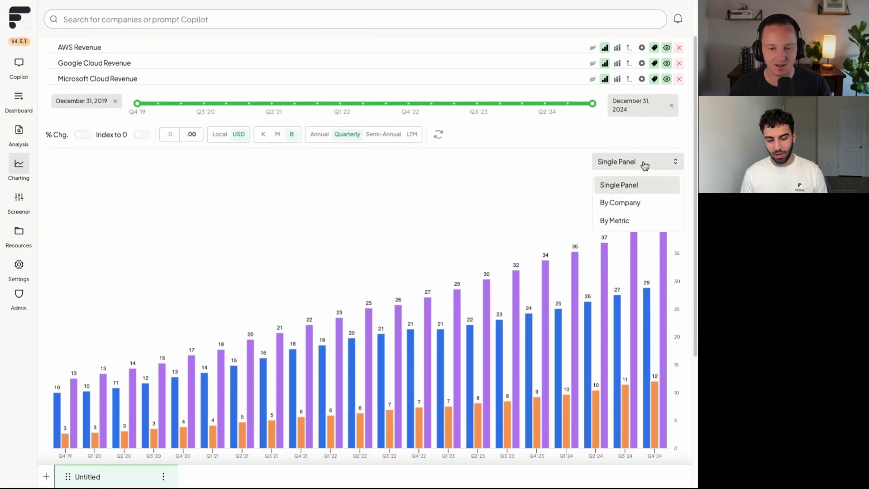
left_click(641, 205)
scroll(601, 249, "down", 12)
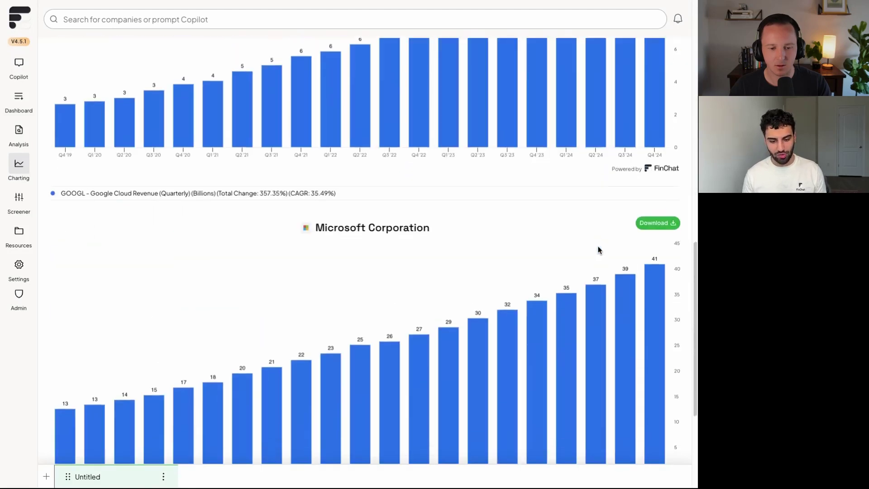
scroll(598, 250, "down", 8)
scroll(598, 246, "up", 1)
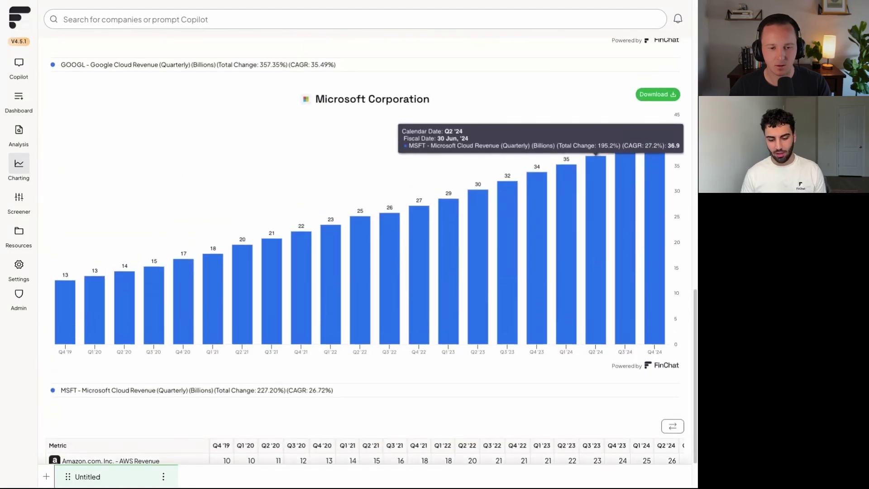
scroll(598, 246, "up", 18)
left_click(637, 214)
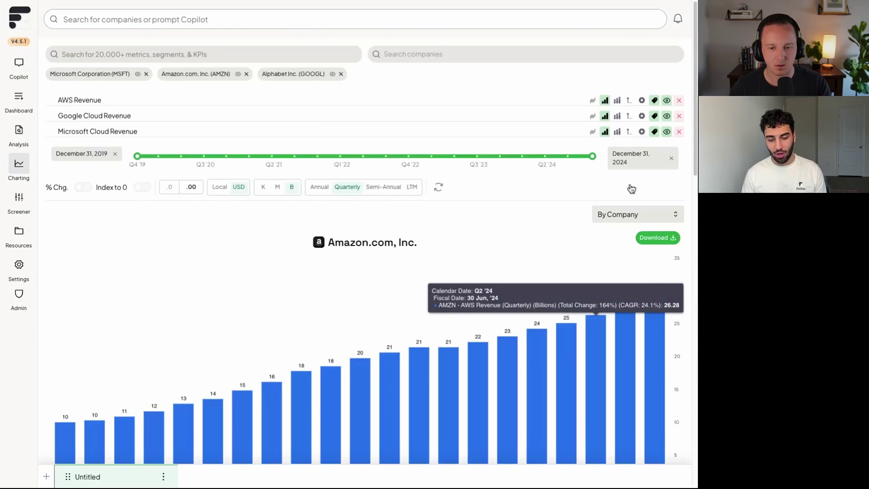
left_click(633, 271)
scroll(520, 233, "down", 15)
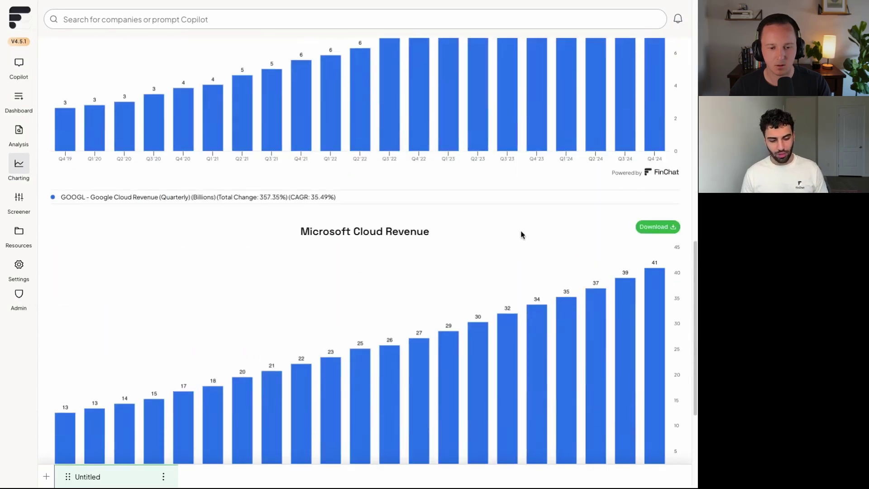
scroll(521, 232, "up", 9)
scroll(521, 235, "up", 8)
left_click(637, 214)
left_click(632, 237)
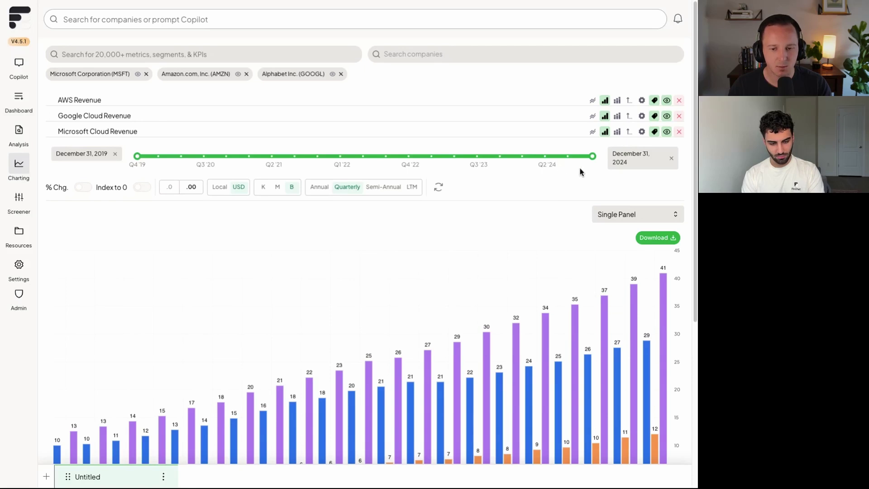
Stack the three cloud revenue series into one bar and switch the period to LTM.
left_click(618, 102)
scroll(522, 142, "down", 1)
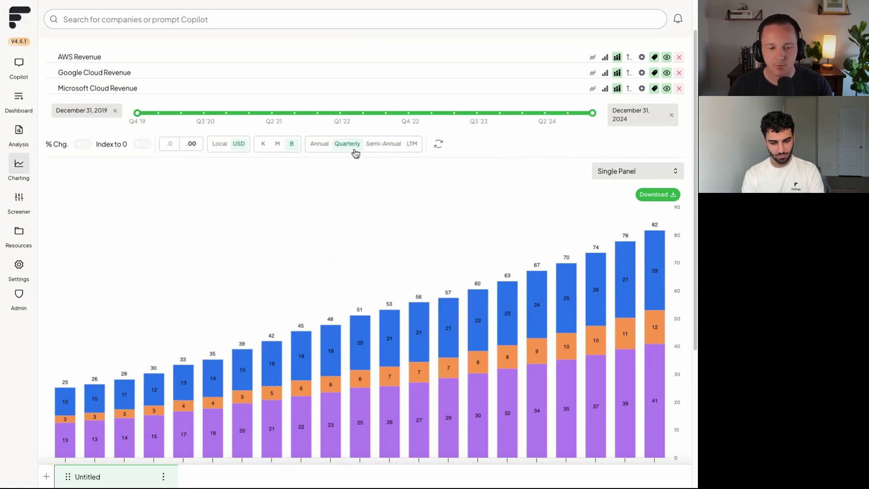
left_click(323, 148)
scroll(506, 236, "down", 2)
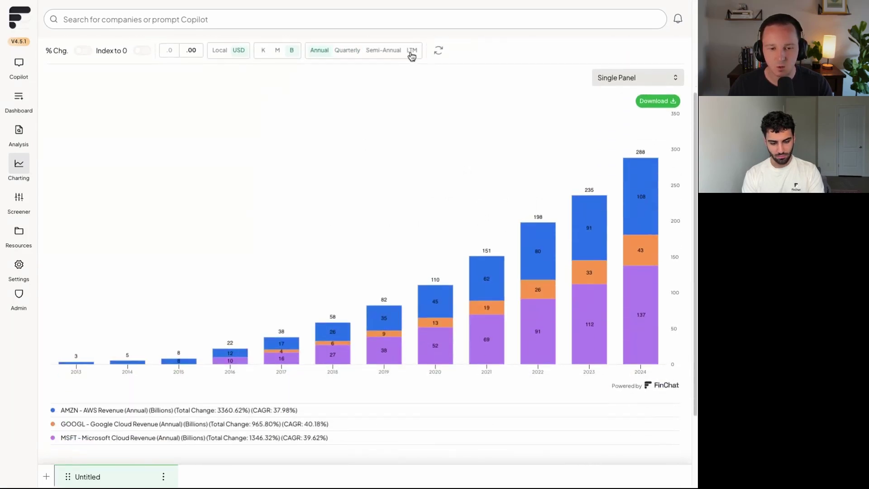
left_click(411, 50)
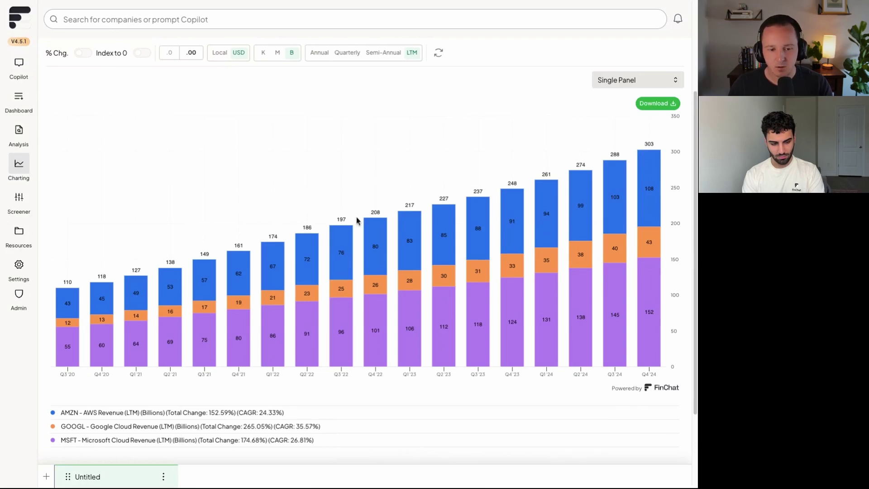
mouse_move(368, 237)
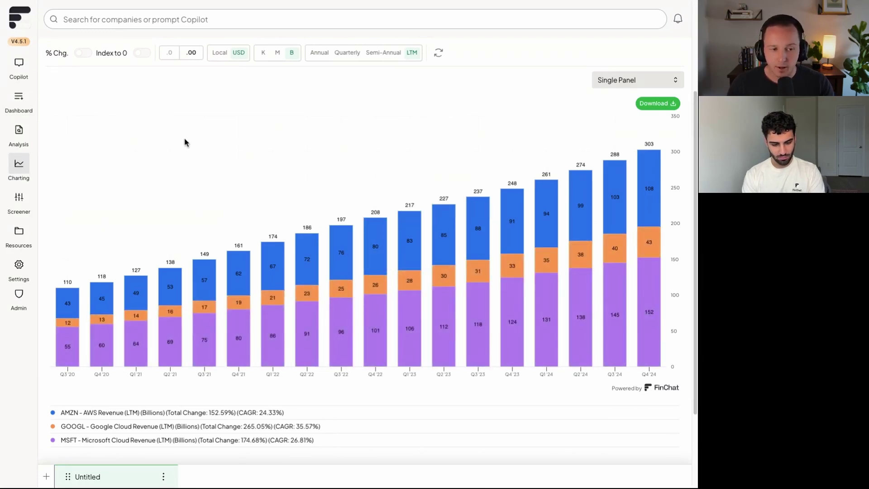
Index the series to 0 and draw AWS, Google Cloud and Microsoft Cloud revenue as lines.
left_click(142, 54)
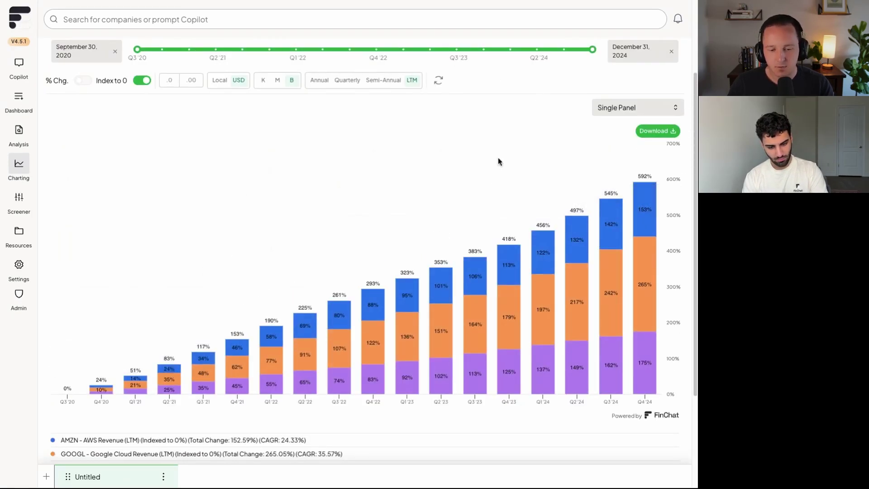
scroll(547, 110, "up", 1)
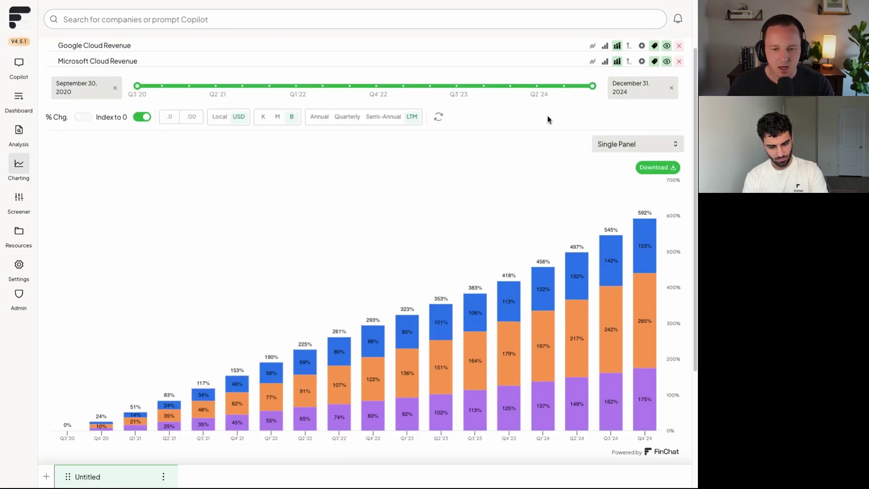
scroll(547, 116, "up", 1)
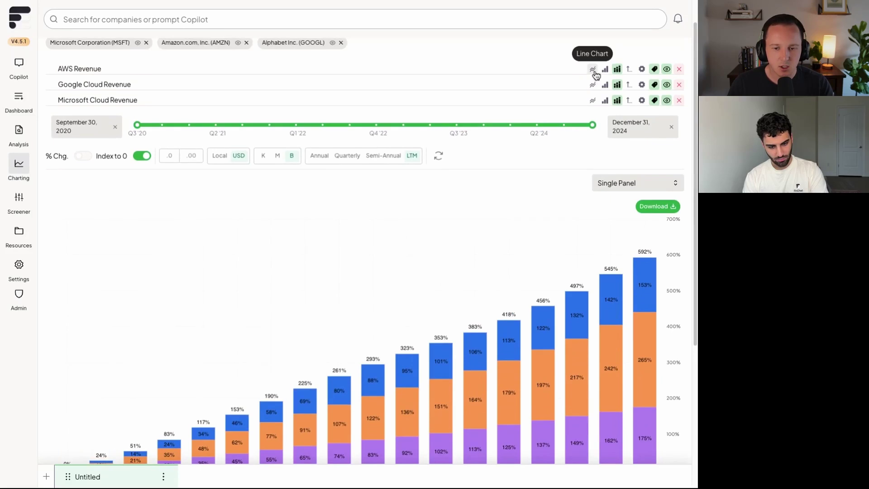
left_click(593, 69)
left_click(592, 84)
left_click(593, 100)
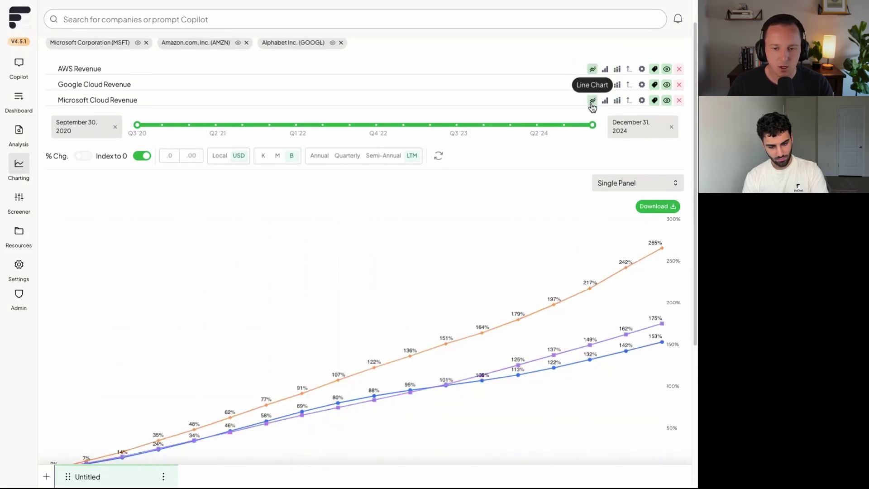
scroll(543, 180, "up", 1)
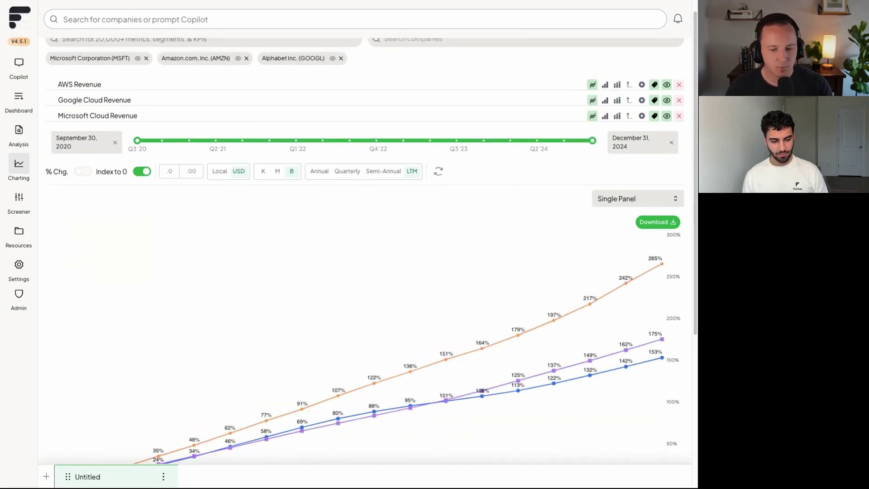
mouse_move(138, 147)
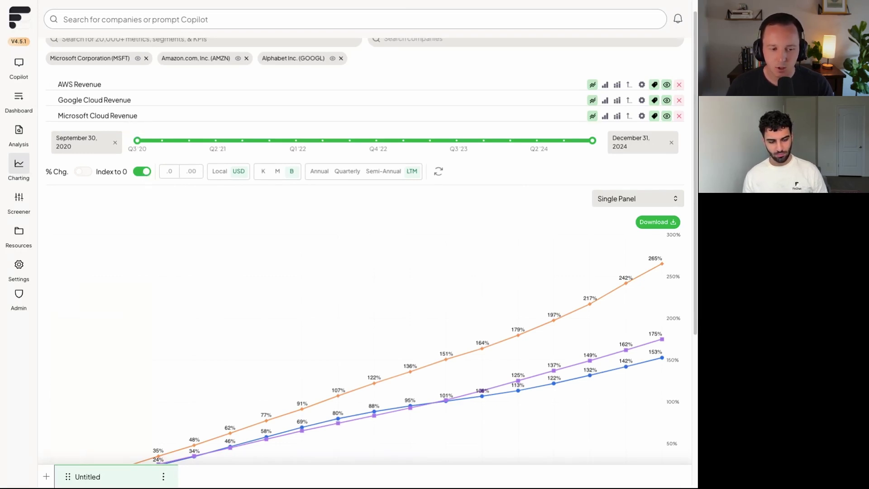
Turn off Index to 0, add % Chg. series, and hide the absolute revenue lines.
left_click(142, 171)
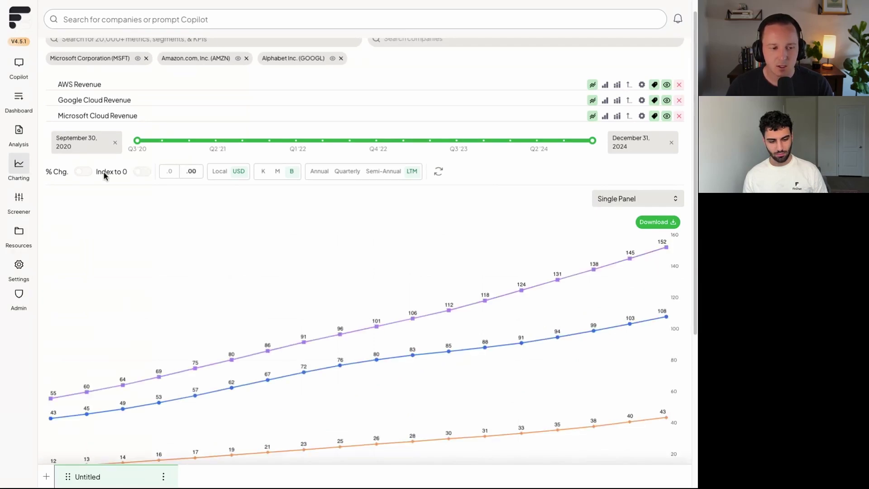
left_click(84, 170)
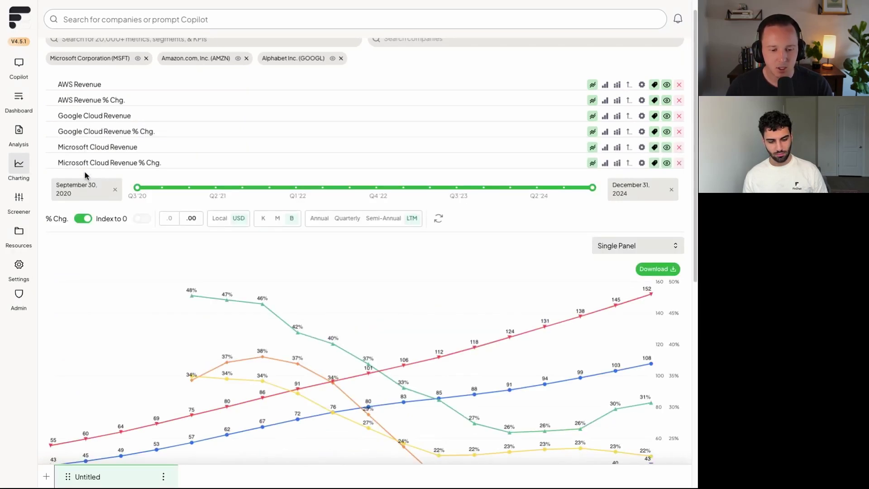
scroll(341, 264, "down", 1)
scroll(341, 264, "down", 3)
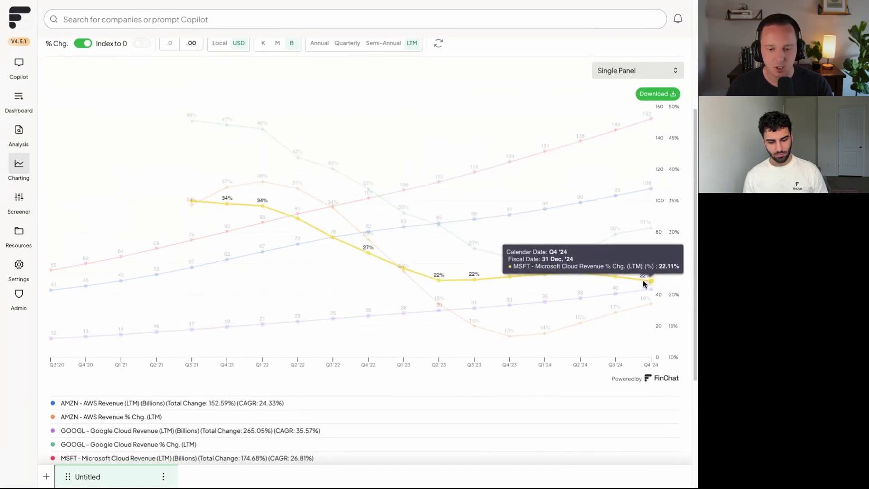
scroll(620, 281, "up", 4)
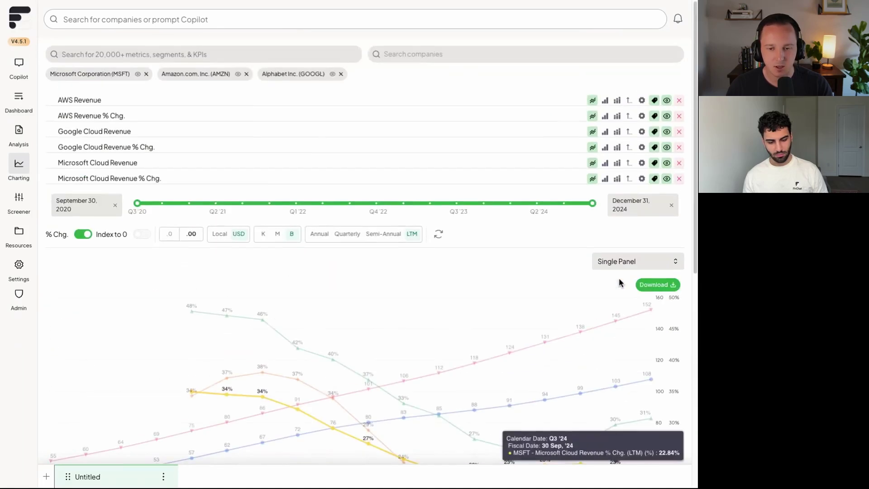
left_click(666, 100)
scroll(560, 213, "down", 3)
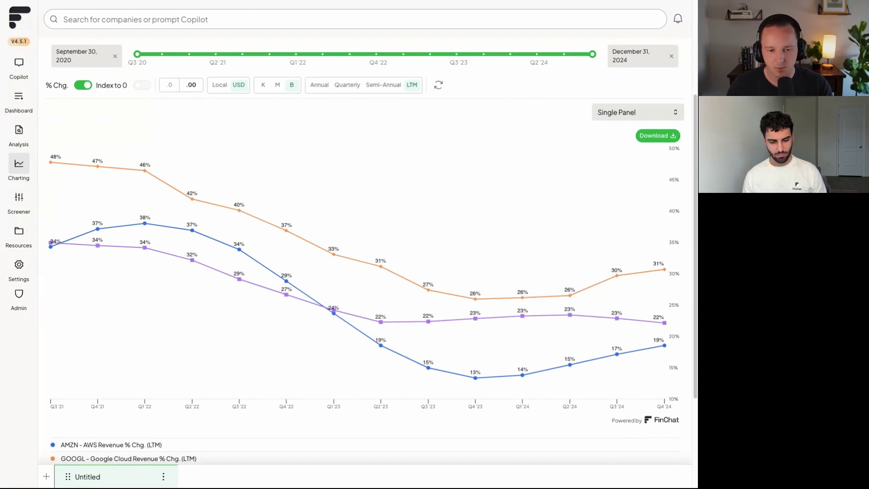
scroll(534, 190, "up", 1)
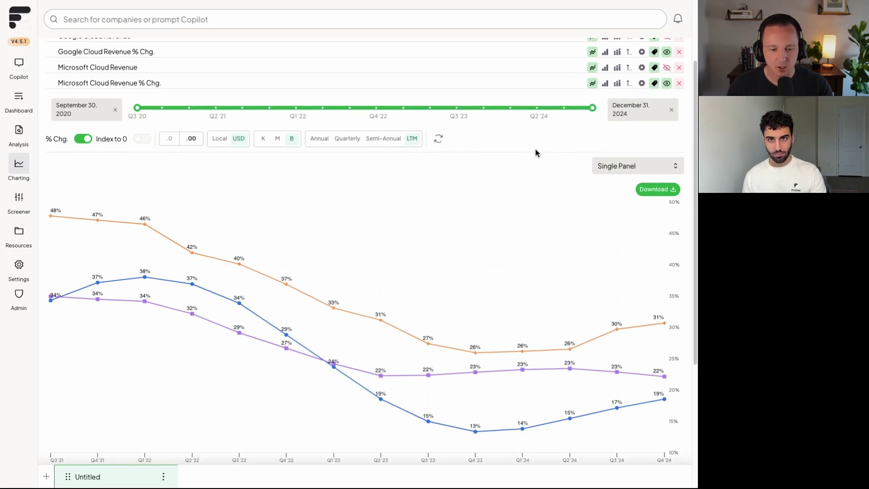
scroll(535, 153, "up", 2)
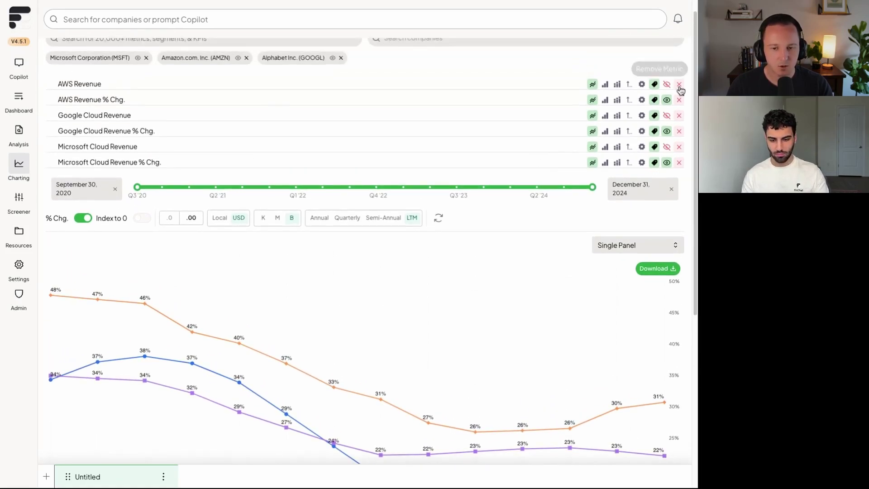
Remove all AWS, Google Cloud and Microsoft Cloud metric rows from the chart.
left_click(679, 85)
left_click(679, 84)
left_click(680, 85)
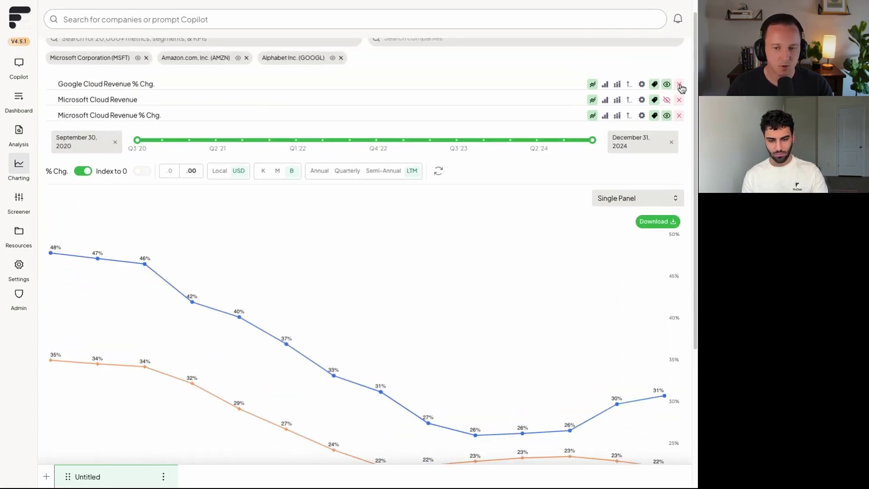
left_click(679, 84)
left_click(679, 84)
left_click(680, 84)
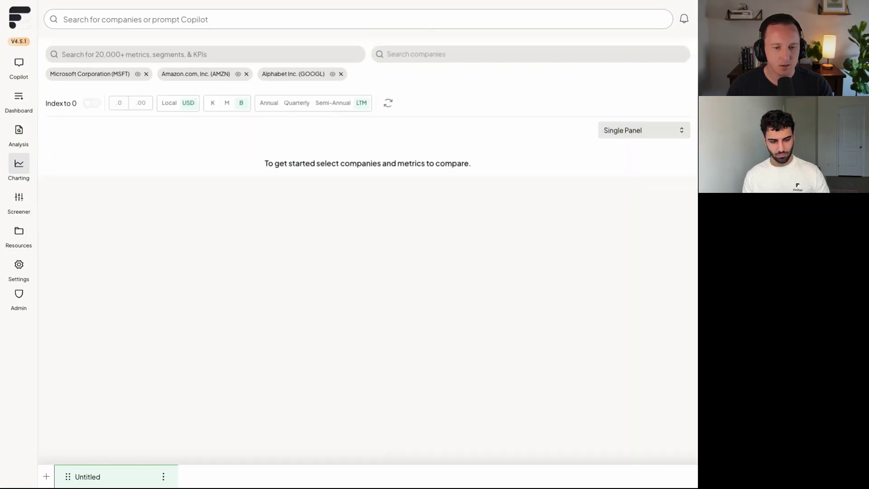
Chart Total Revenues for Microsoft, Amazon and Alphabet from Popular Selections.
left_click(321, 54)
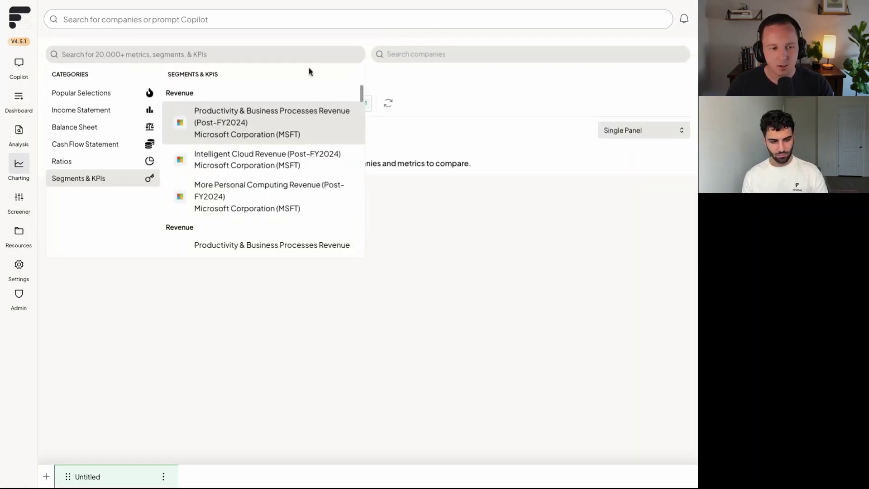
left_click(79, 98)
left_click(215, 98)
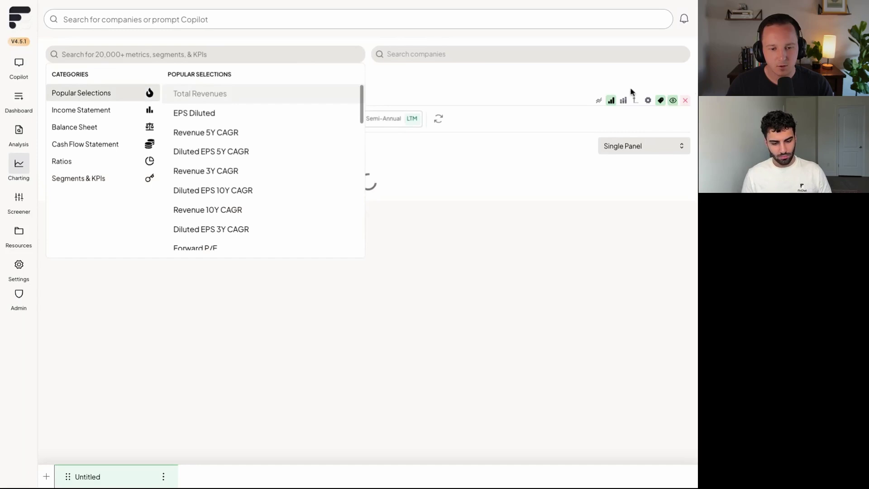
scroll(542, 124, "down", 2)
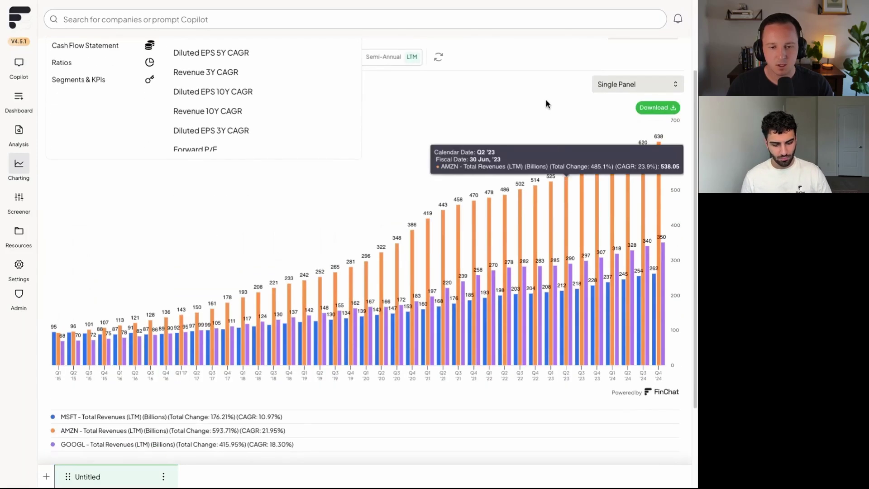
scroll(508, 139, "up", 1)
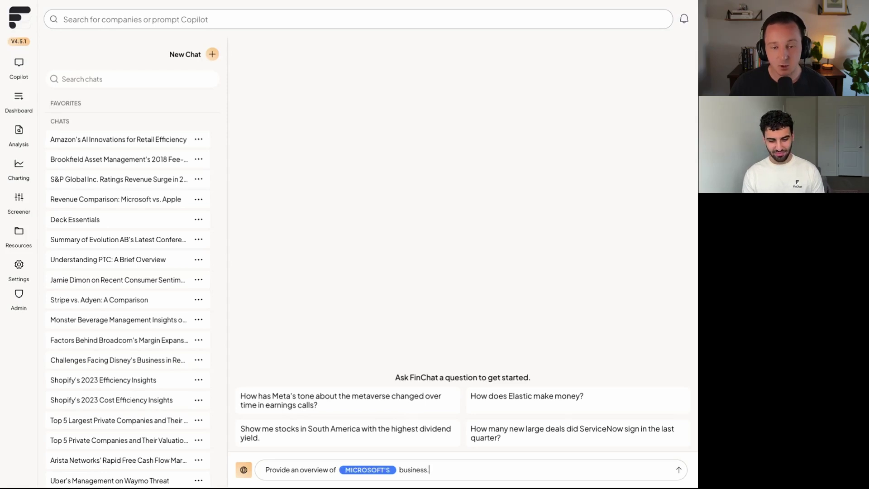
Replace the draft prompts with 'Summarize Amazon latest quarterly conference call' and turn web search off.
key("ctrl+a")
type("Provide COSTCO'S Forward E")
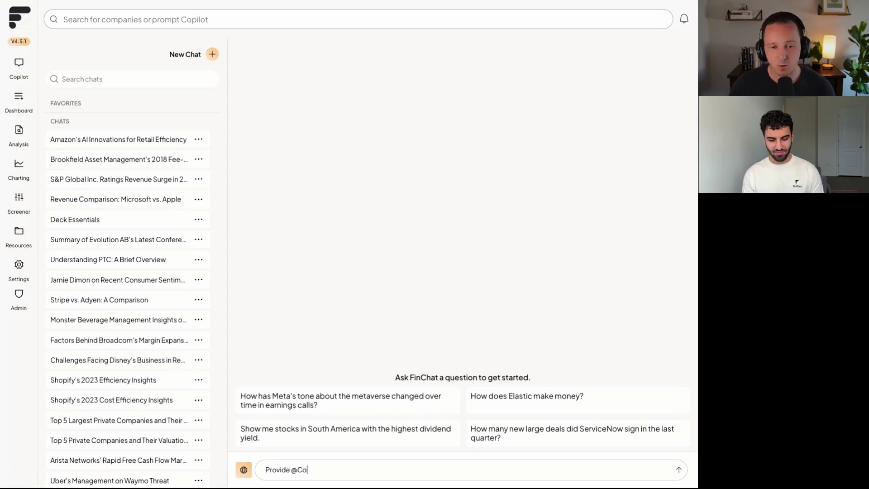
type("V/EBITDA ratio.")
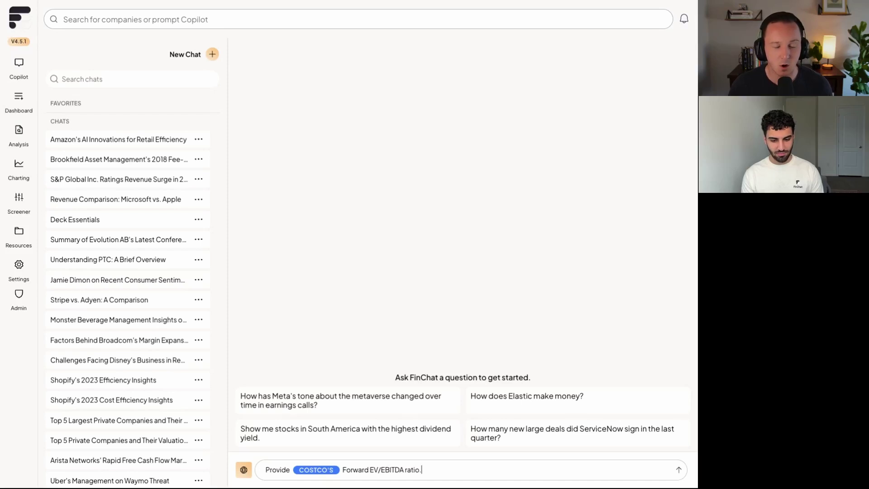
key("ctrl+a")
key("BackSpace")
type("List U.S. companies under 50 billion in market cap growing EPS more than 20%.")
key("ctrl+a")
key("BackSpace")
type("What was Amazon")
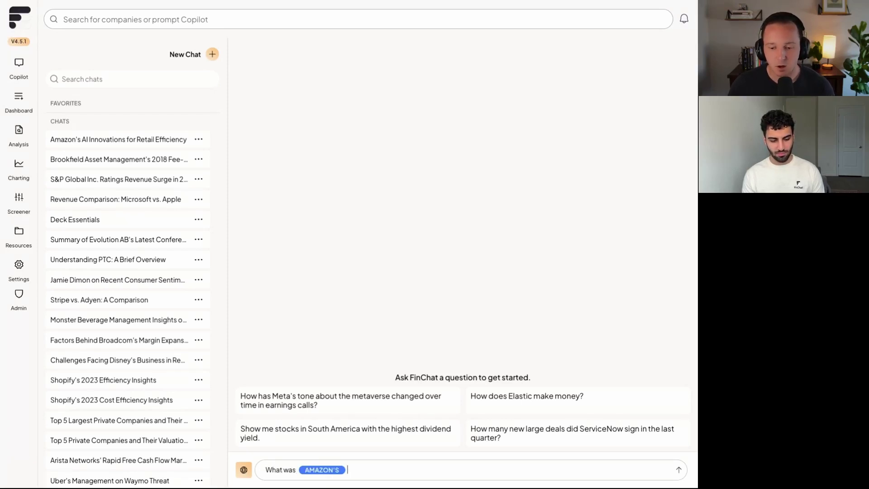
key("ctrl+a")
key("BackSpace")
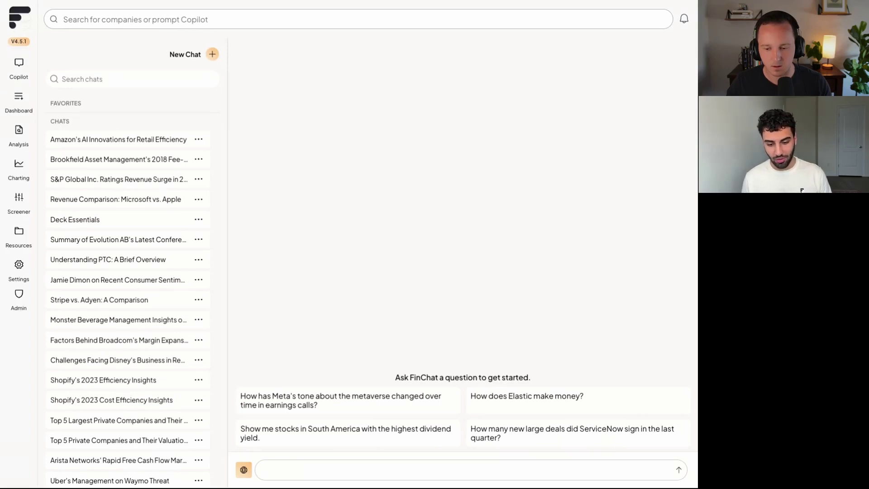
type("Summarize AMAZON.COM, INC. latest quarterly conference call")
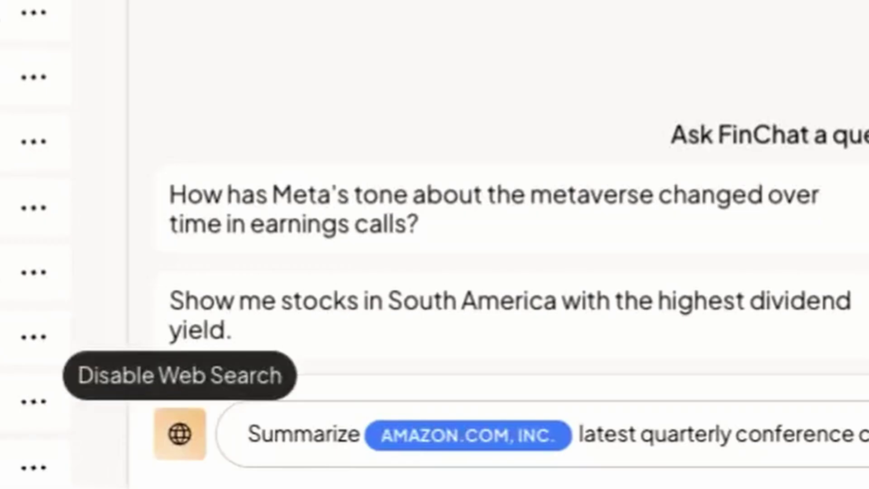
left_click(180, 433)
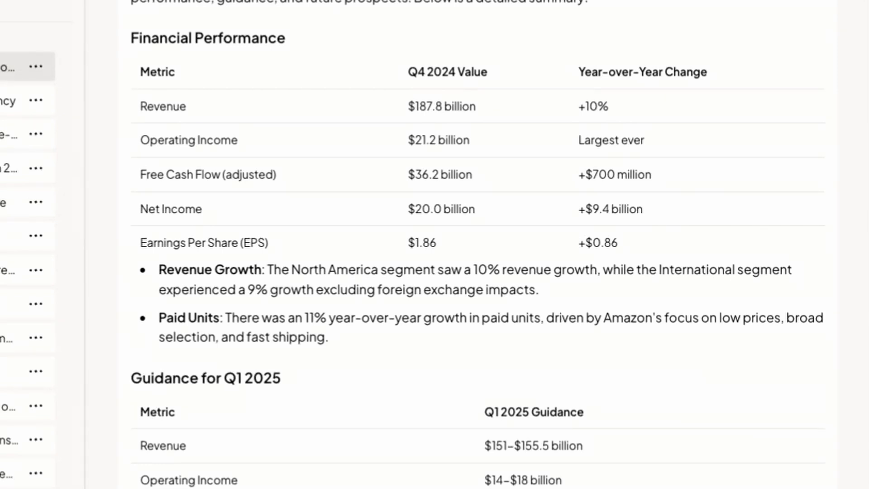
scroll(477, 251, "down", 2)
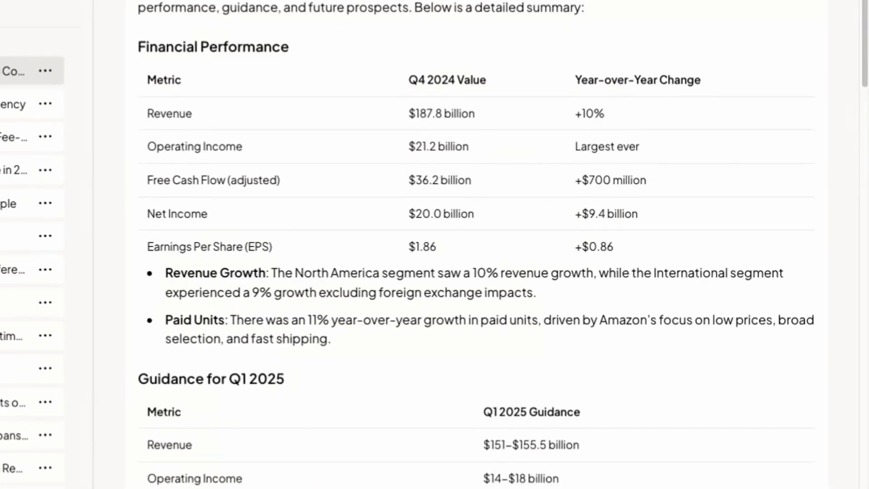
scroll(475, 294, "down", 5)
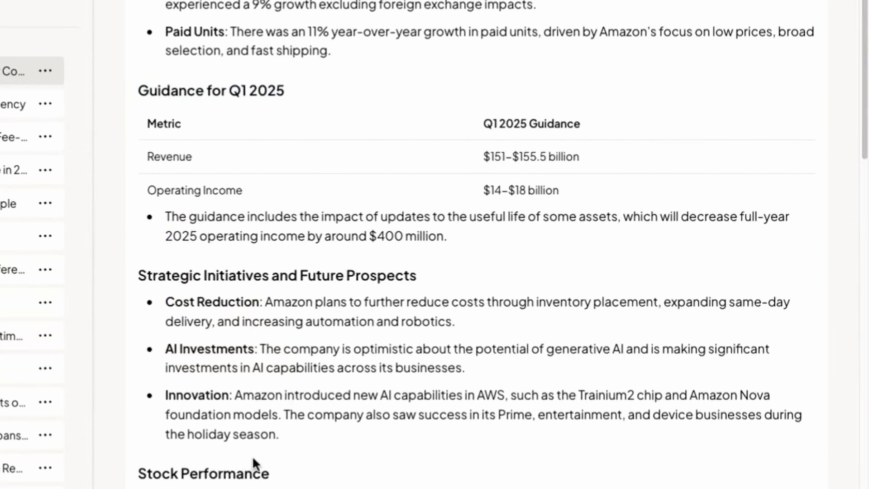
scroll(254, 461, "down", 6)
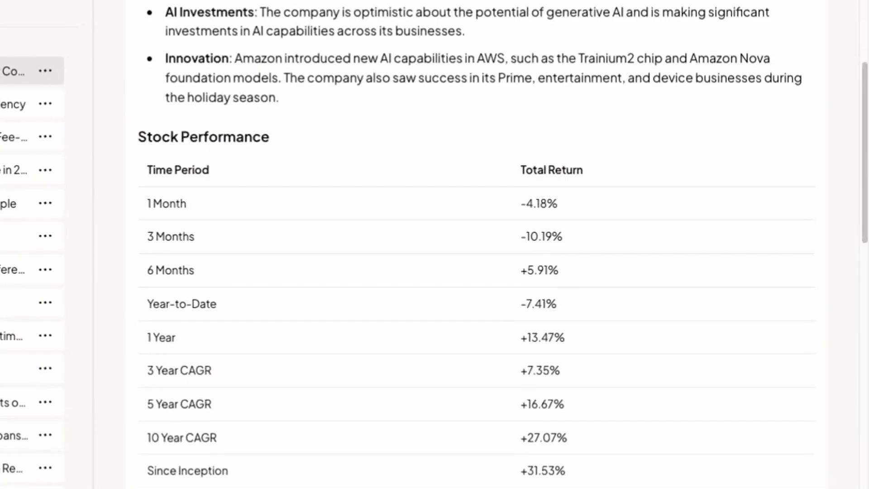
scroll(476, 244, "down", 1)
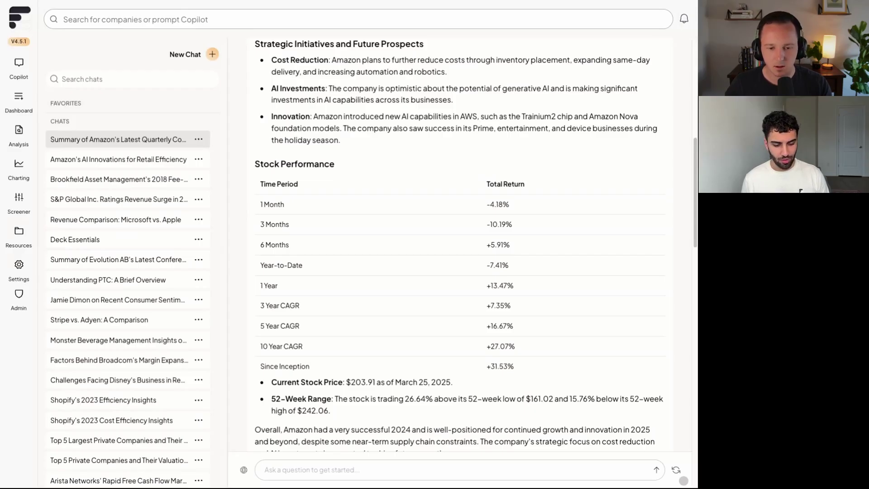
scroll(475, 245, "down", 5)
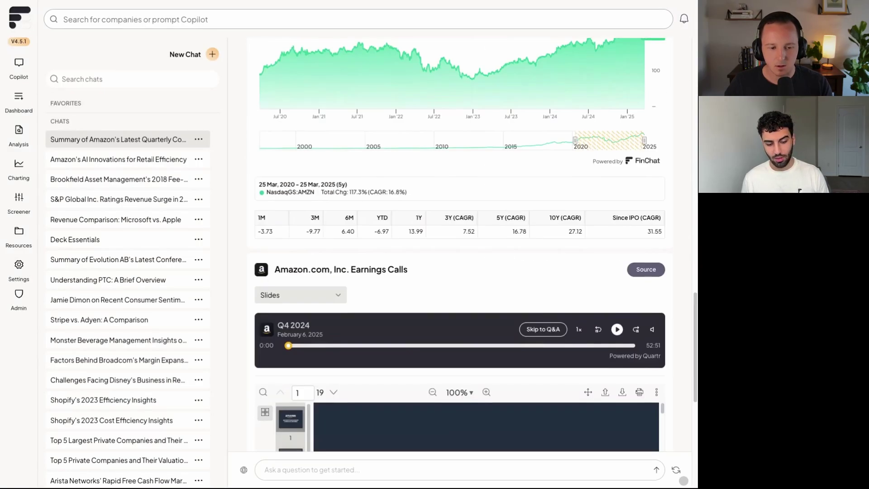
scroll(459, 244, "up", 4)
scroll(459, 244, "down", 8)
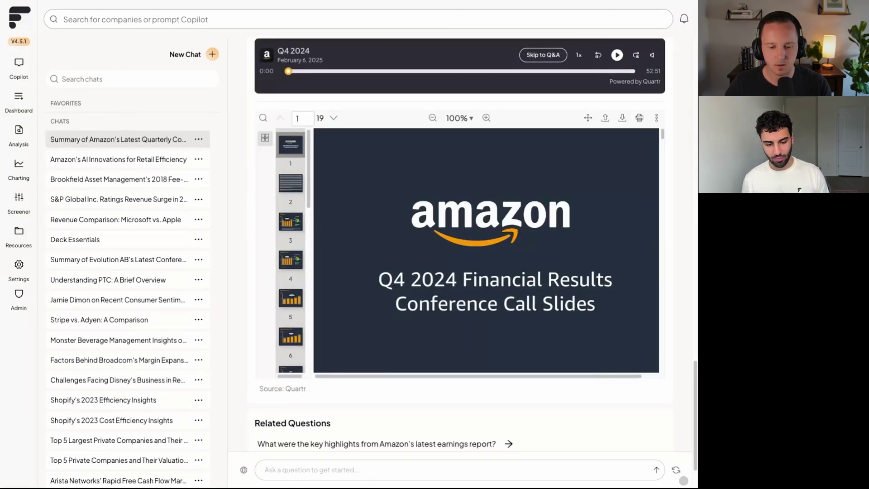
scroll(459, 244, "down", 2)
scroll(460, 244, "down", 1)
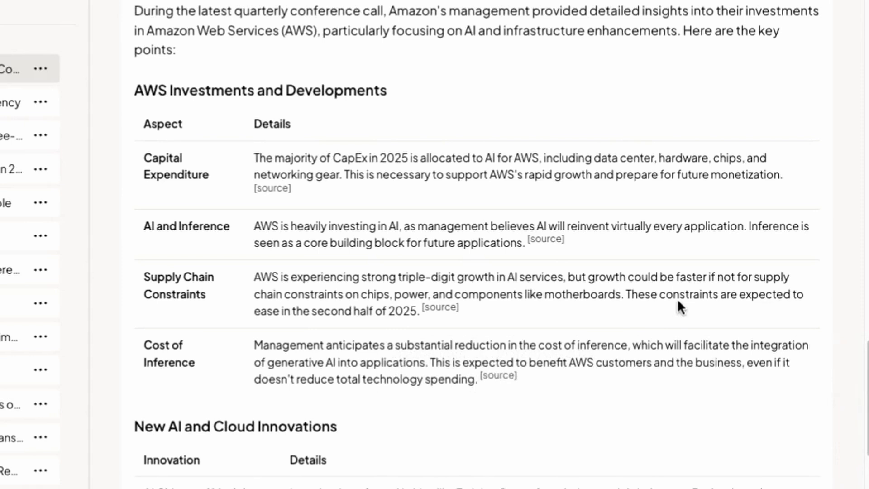
Highlight the Q4 CapEx figure in a source's transcript quote and scroll through the AWS tables.
mouse_move(269, 199)
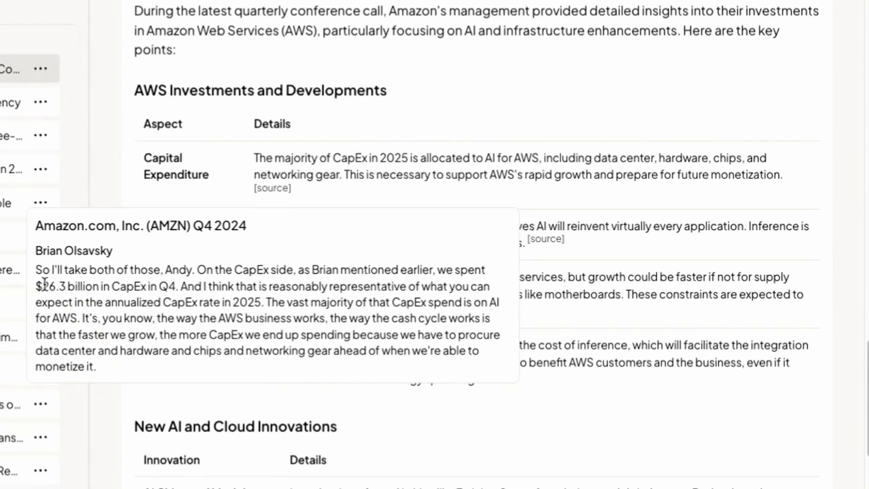
left_click_drag(38, 286, 181, 286)
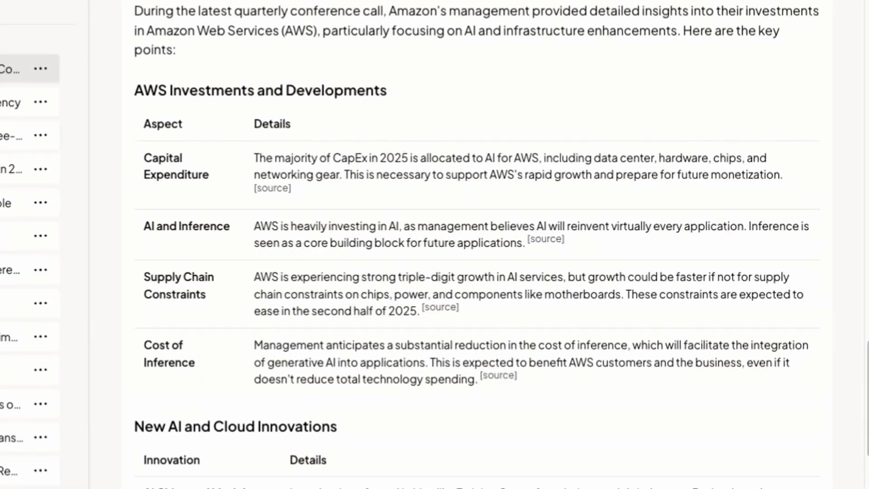
scroll(719, 224, "down", 8)
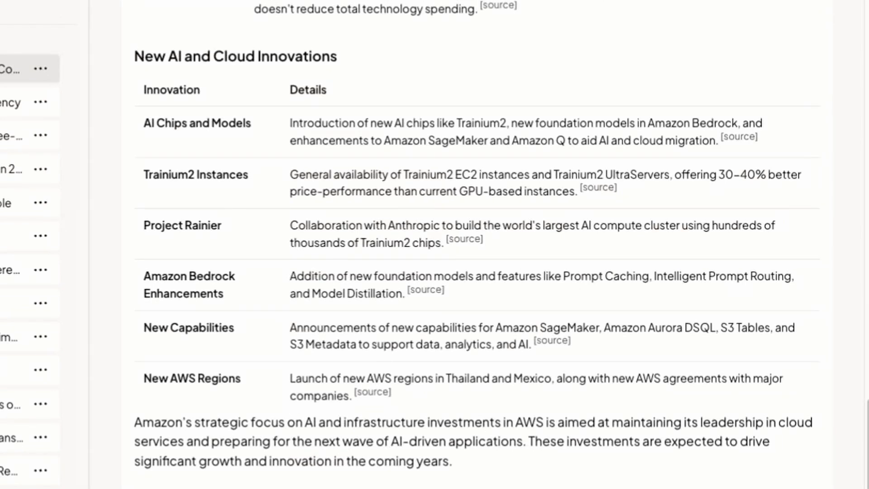
scroll(687, 244, "down", 1)
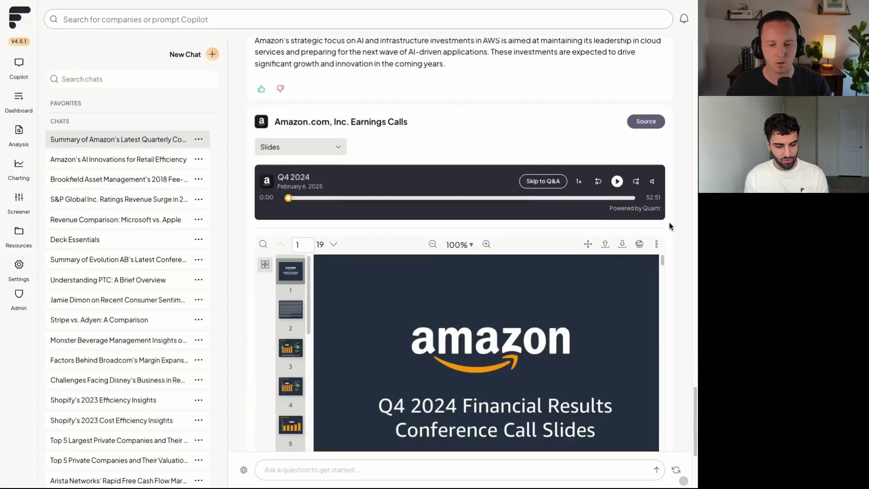
Switch the earnings call document from Slides to the quarterly Report.
scroll(669, 224, "down", 3)
scroll(670, 226, "up", 4)
scroll(671, 226, "up", 1)
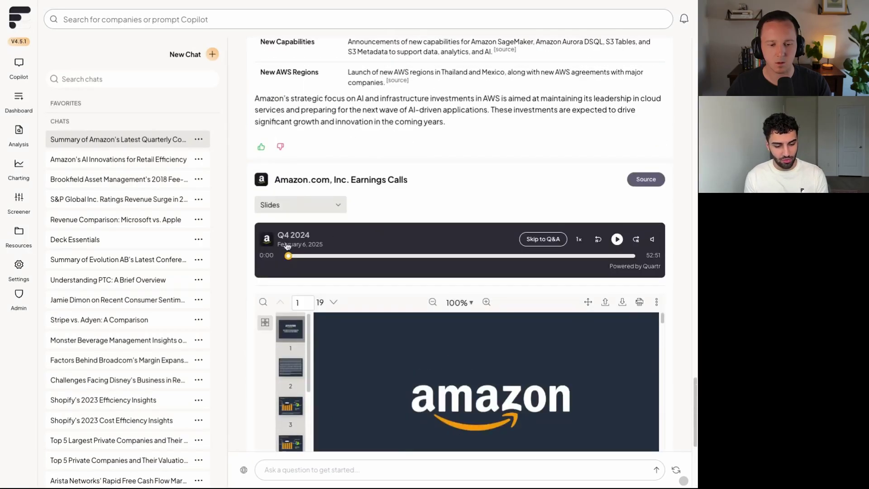
left_click(302, 204)
left_click(307, 247)
Scroll through the report, then go to the Screener listing 138 high-growth companies.
scroll(490, 172, "down", 1)
scroll(545, 295, "down", 2)
scroll(545, 294, "down", 5)
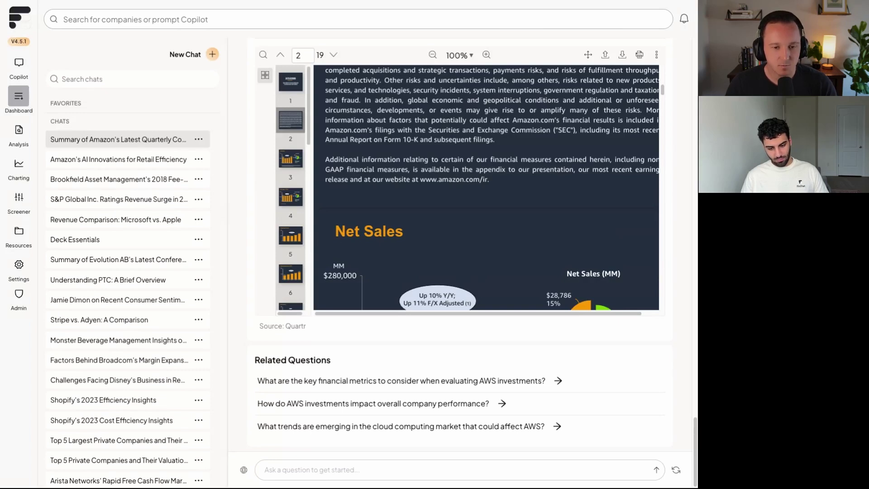
left_click(20, 199)
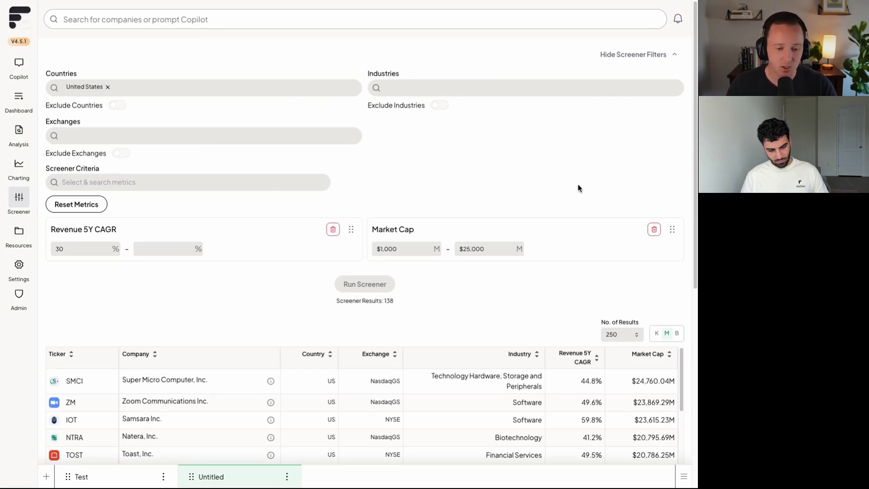
Scroll the screener results, then open the Earnings calendar and the Super Investors page.
scroll(568, 217, "down", 3)
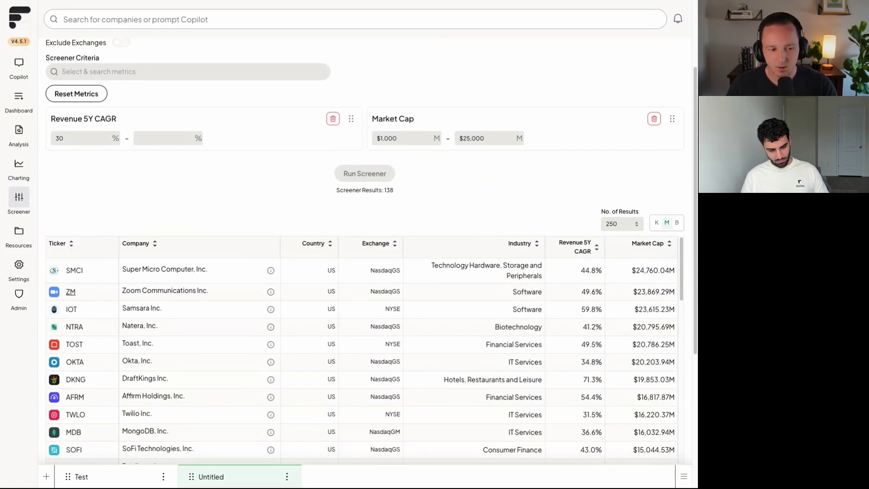
mouse_move(28, 244)
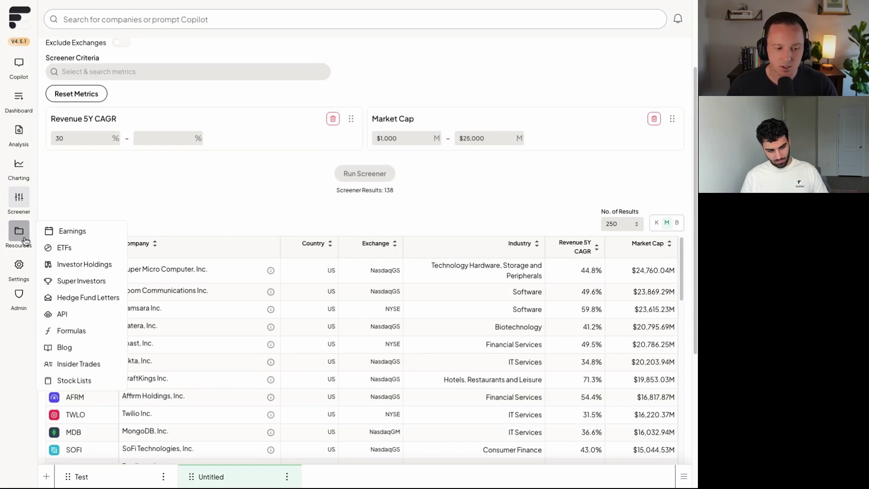
left_click(23, 235)
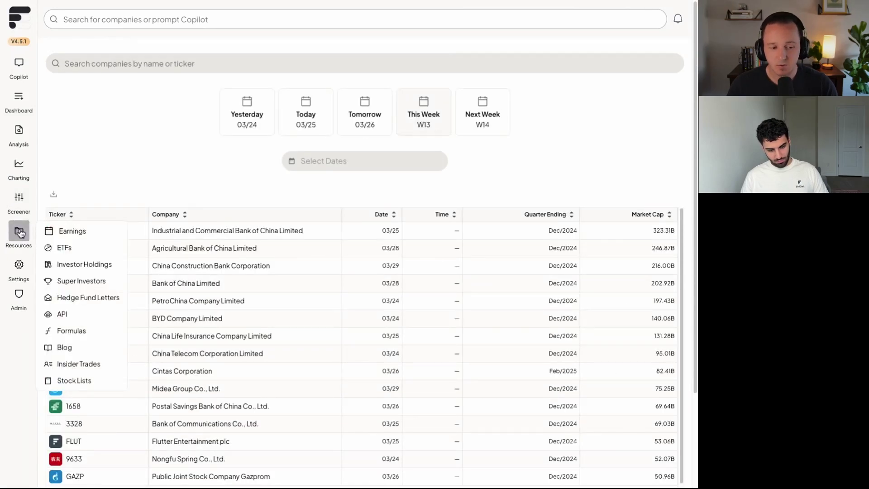
left_click(81, 280)
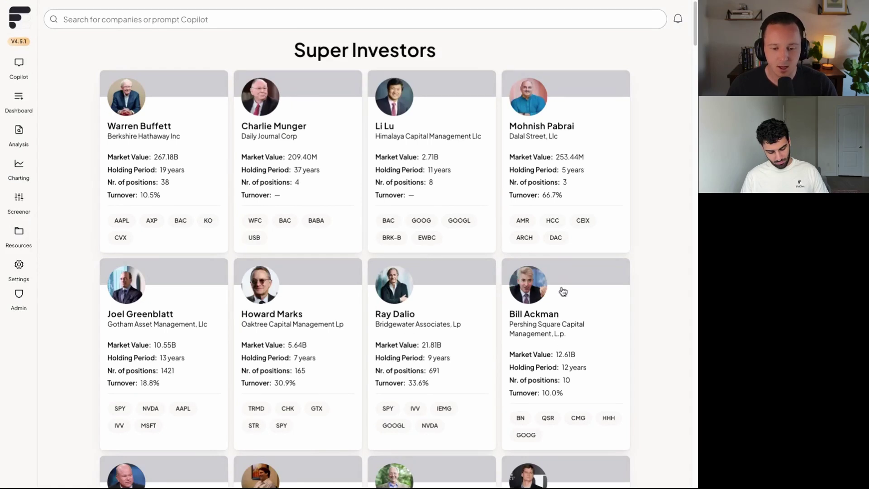
Open Berkshire Hathaway's holdings page (267.18B market value, 38 positions) and show the Resources list.
left_click(130, 107)
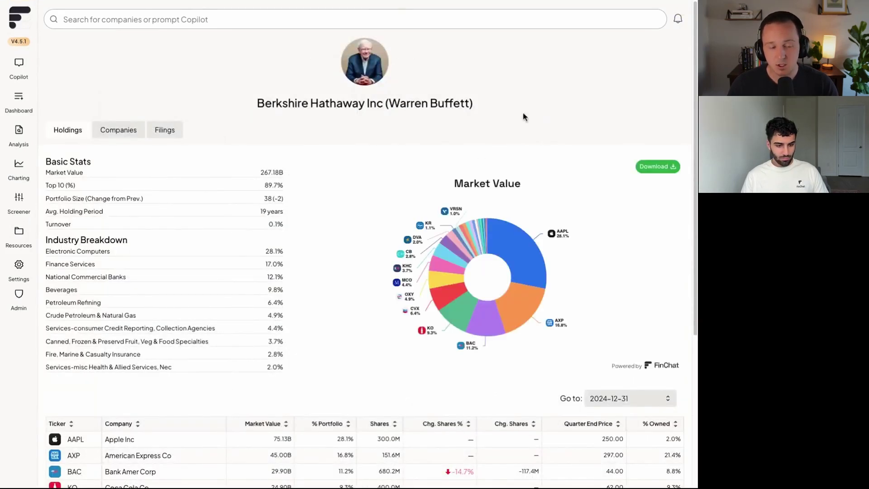
left_click(20, 237)
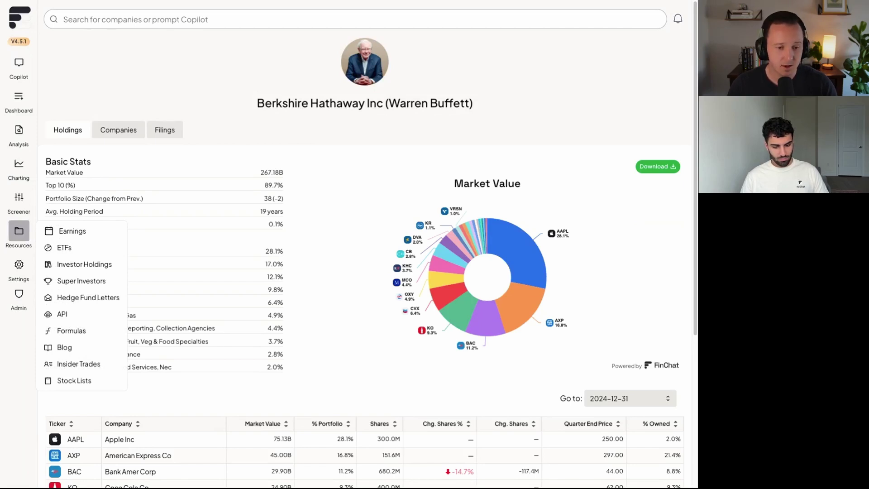
View the SPDR S&P 500 ETF Trust holdings chart, then open the FinChat Help Center.
left_click(64, 248)
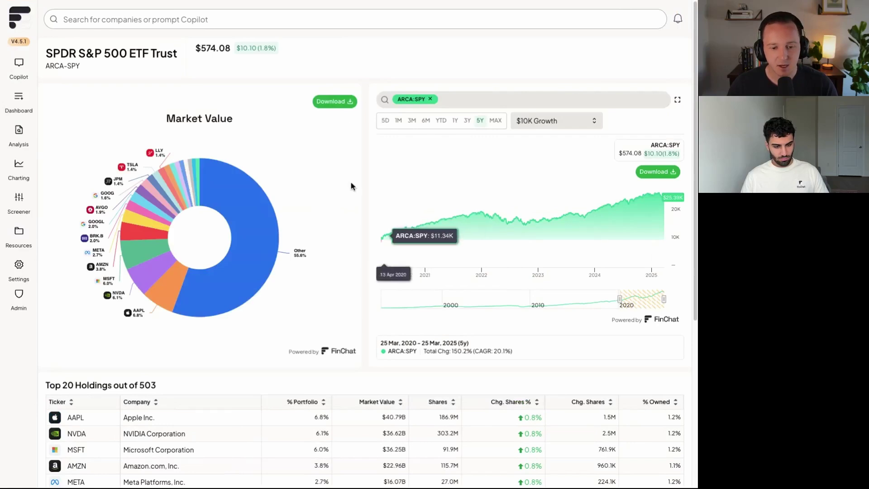
mouse_move(215, 177)
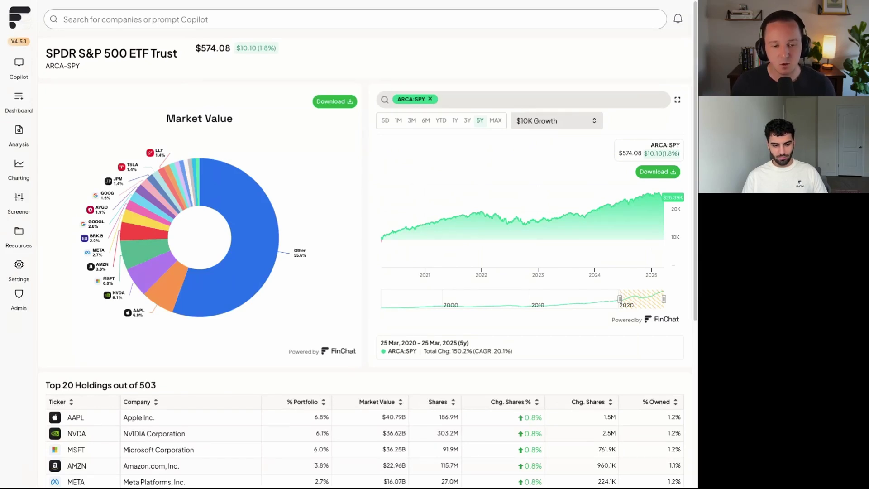
mouse_move(99, 272)
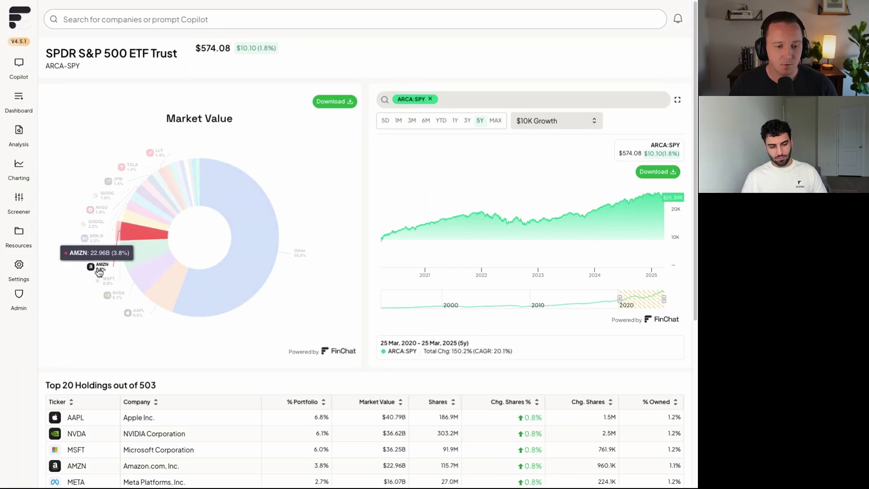
left_click(23, 270)
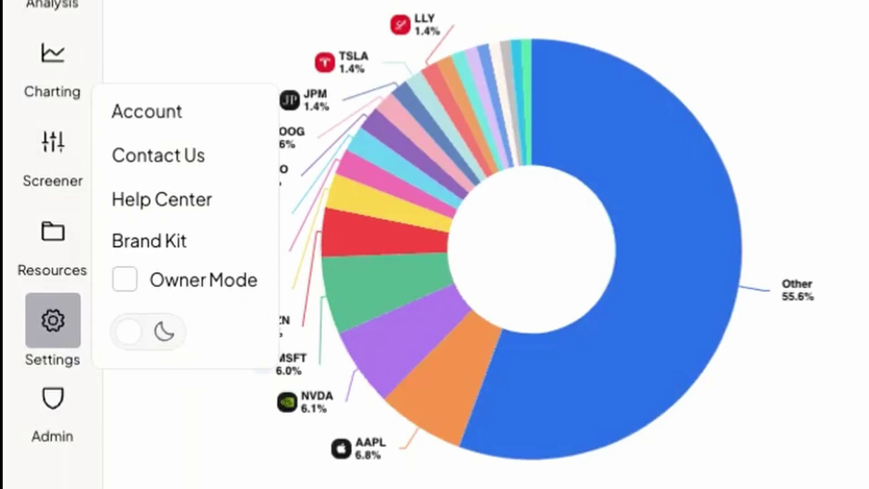
left_click(162, 199)
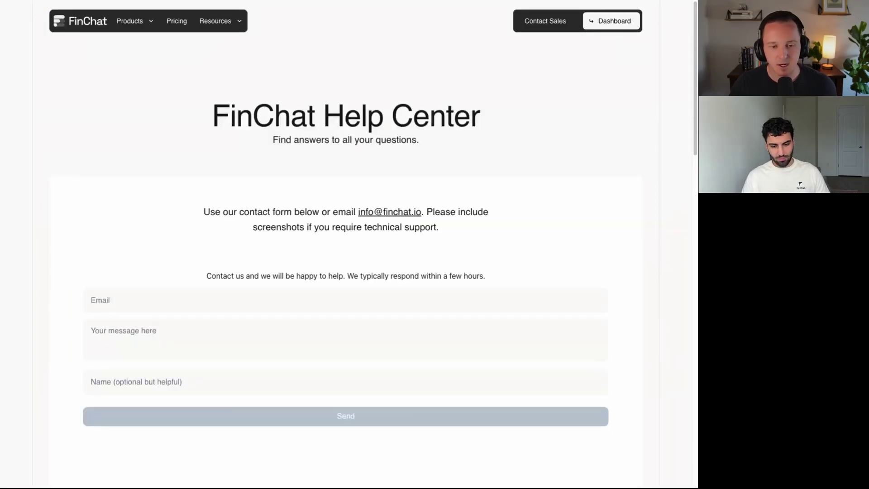